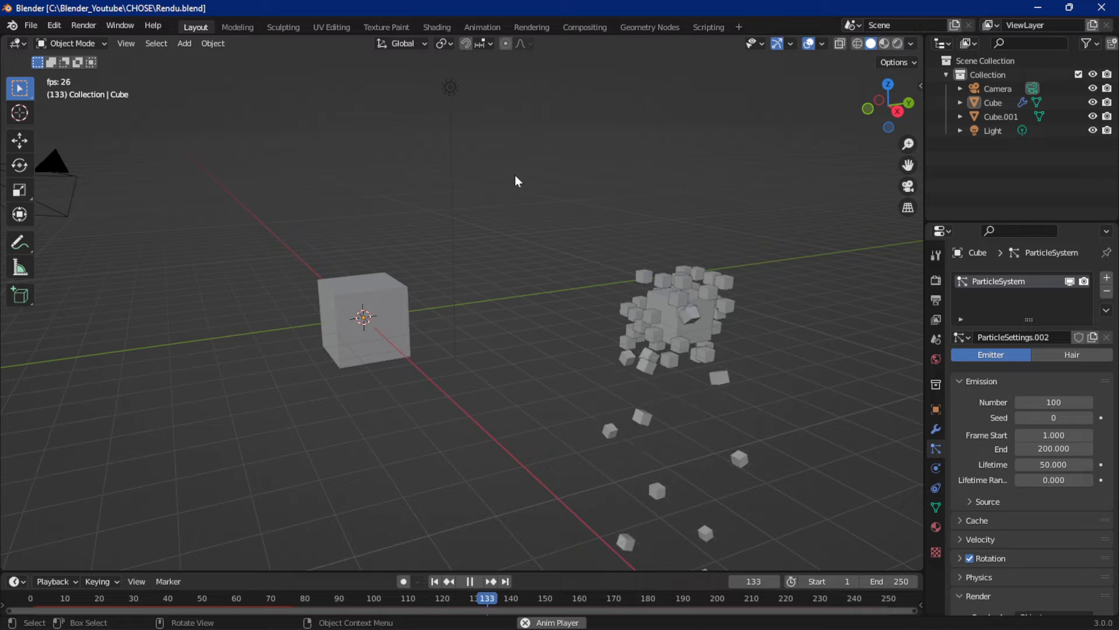
Start a new General scene in place of the open Rendu.blend file
click(31, 25)
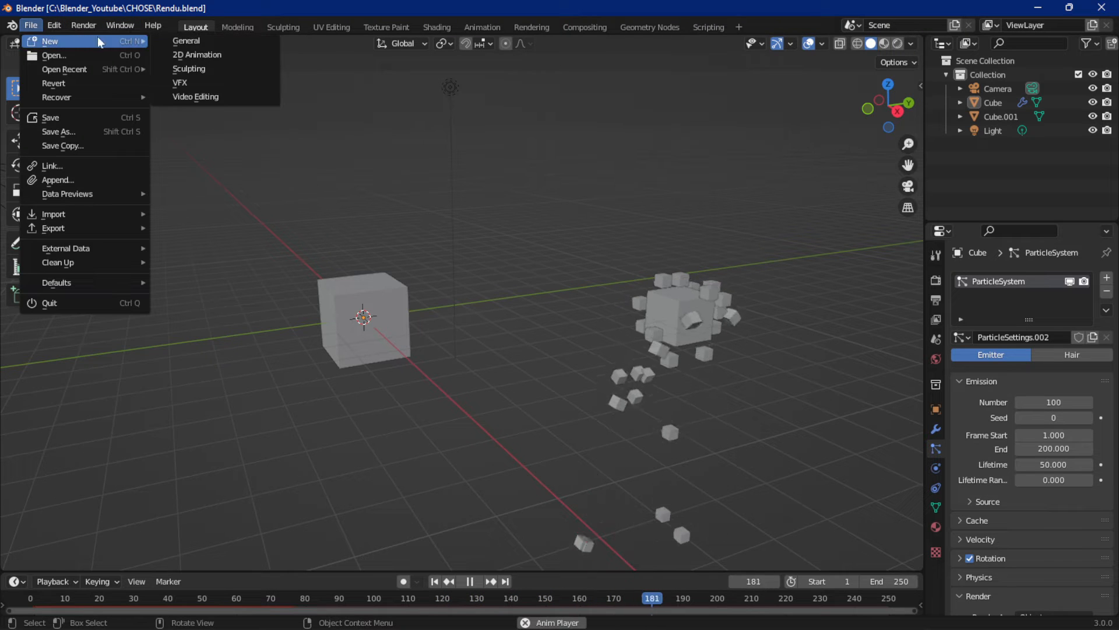
click(31, 25)
mouse_move(95, 41)
click(201, 42)
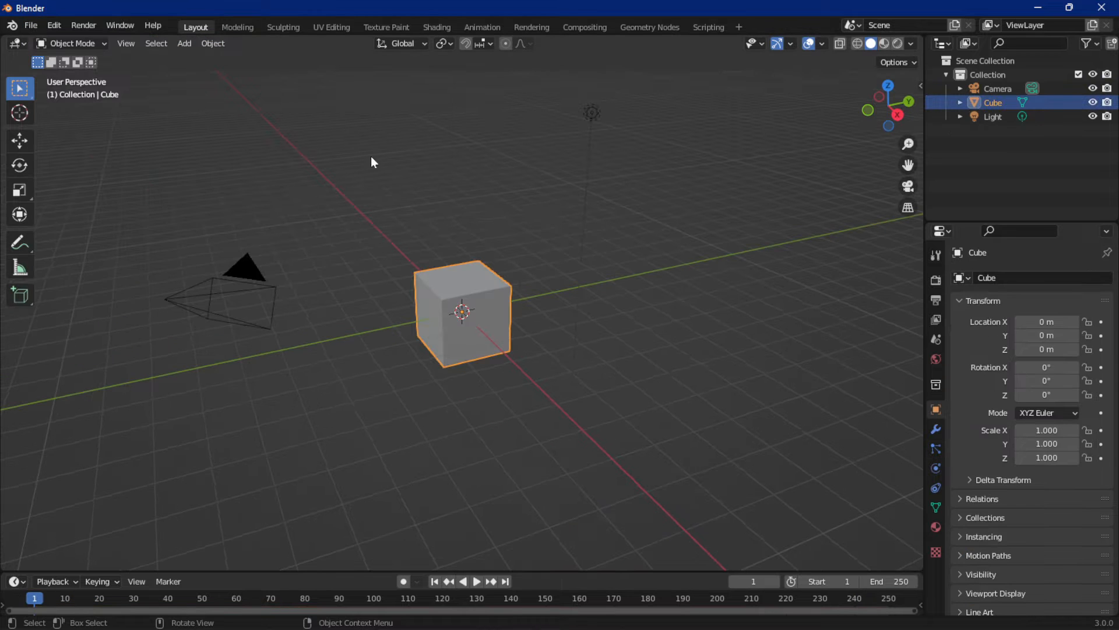
middle_drag(480, 276, 490, 252)
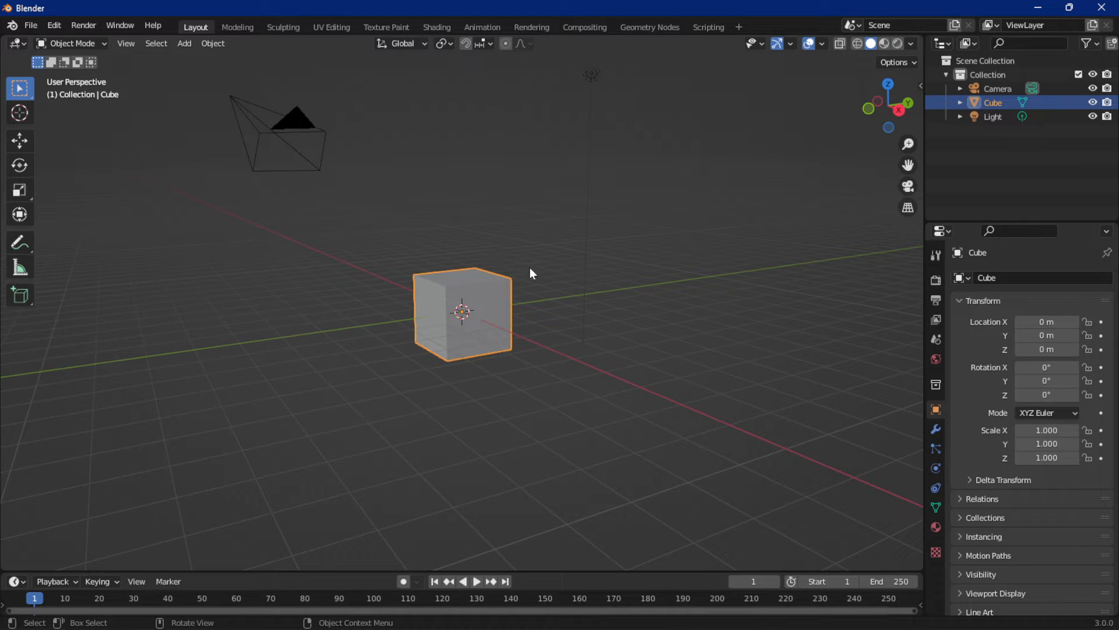
mouse_move(543, 282)
middle_down()
mouse_move(545, 304)
mouse_move(541, 267)
middle_up()
key(shift+d)
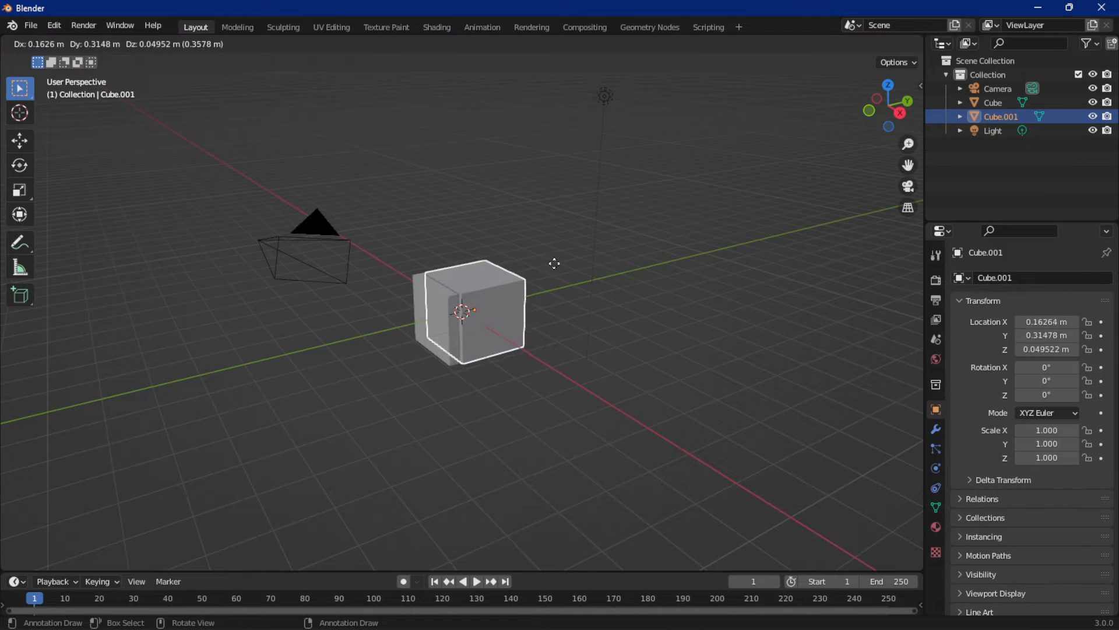
click(707, 242)
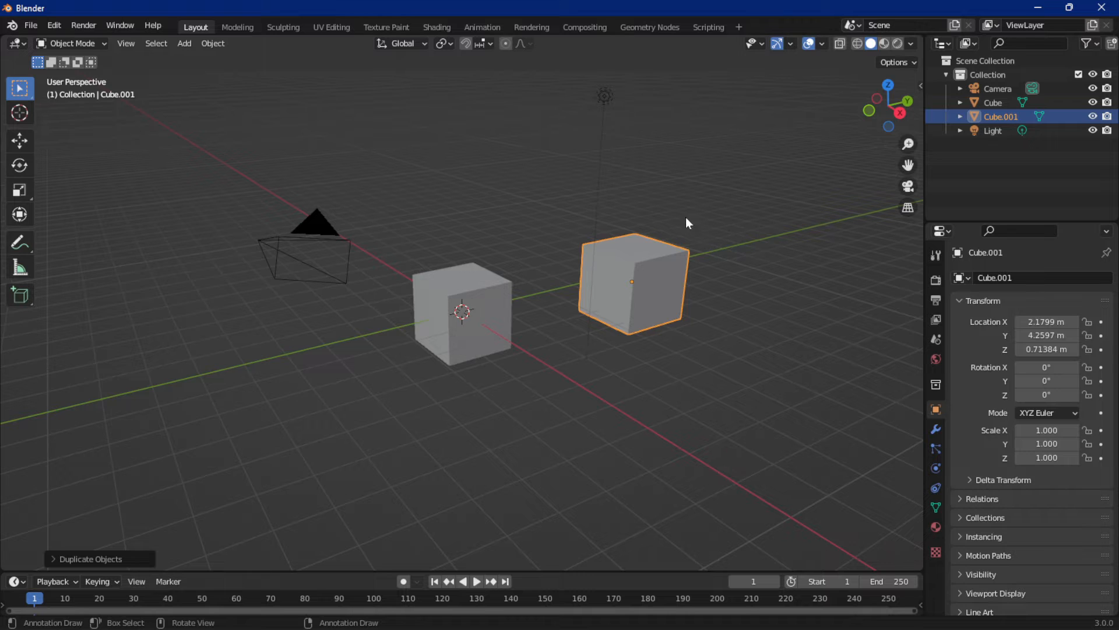
key(Delete)
click(213, 43)
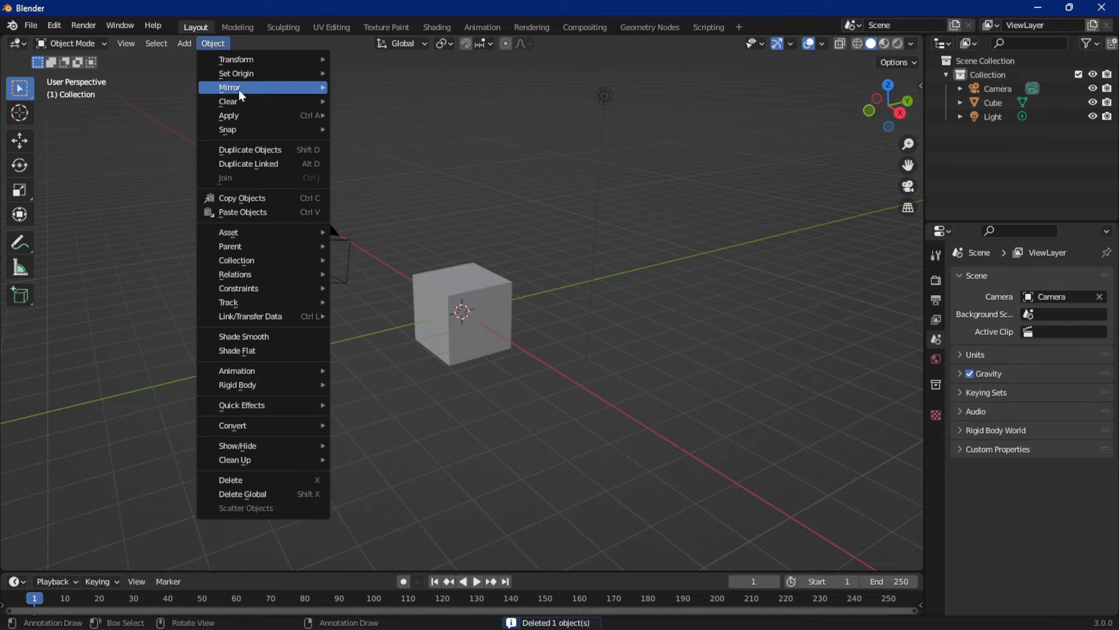
click(300, 154)
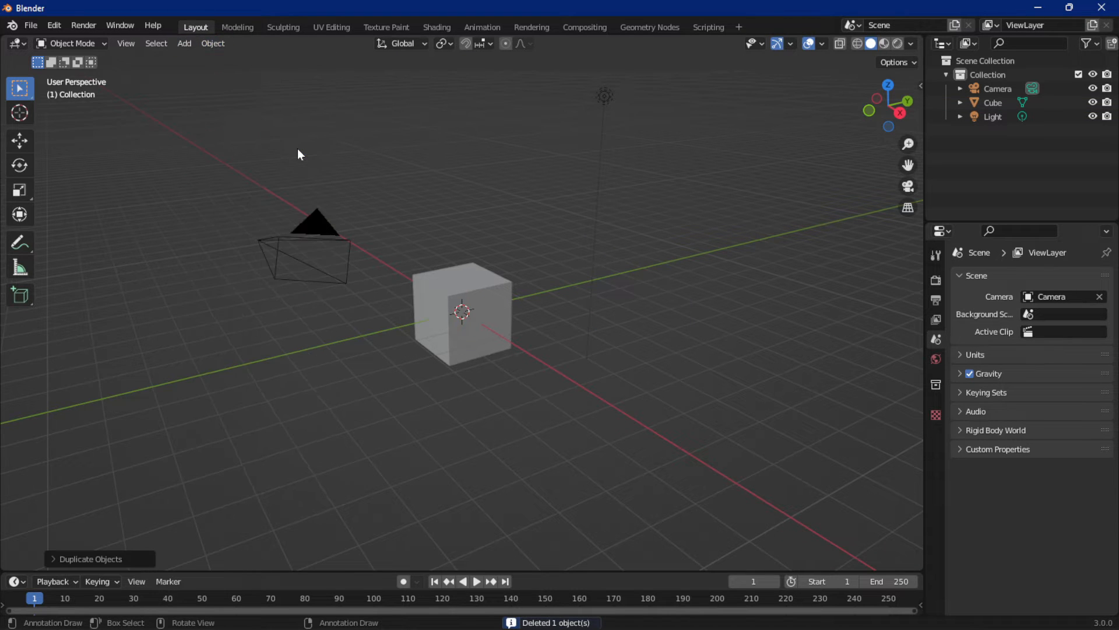
Duplicate the cube, place the copy at about X 3.1, Y 5.6, Z 0.4 m, and scale it to about 0.4
click(477, 307)
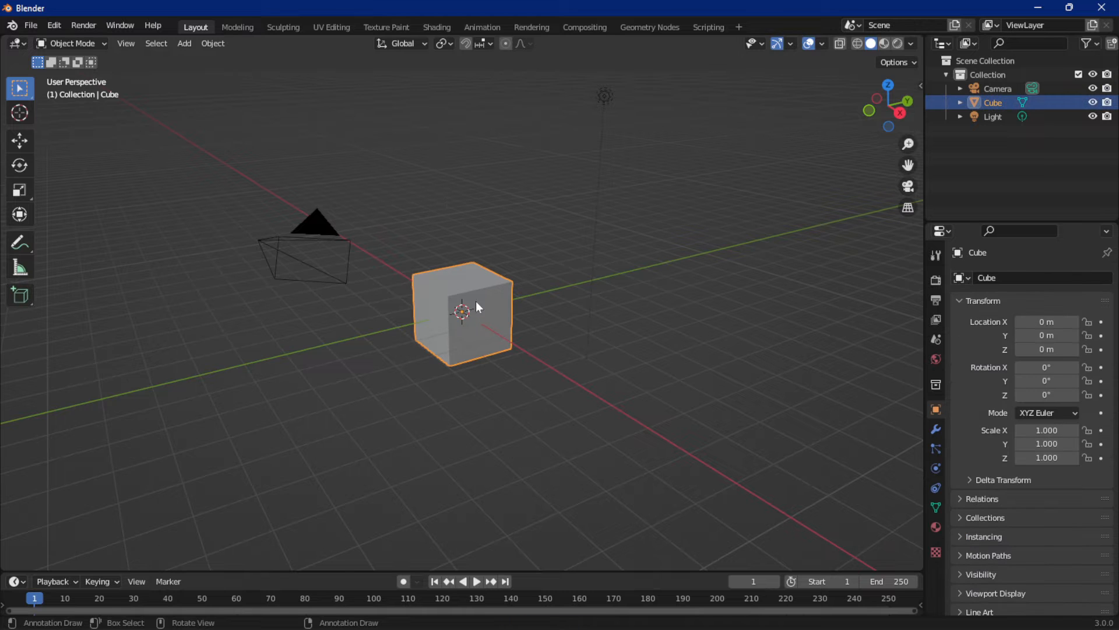
click(213, 44)
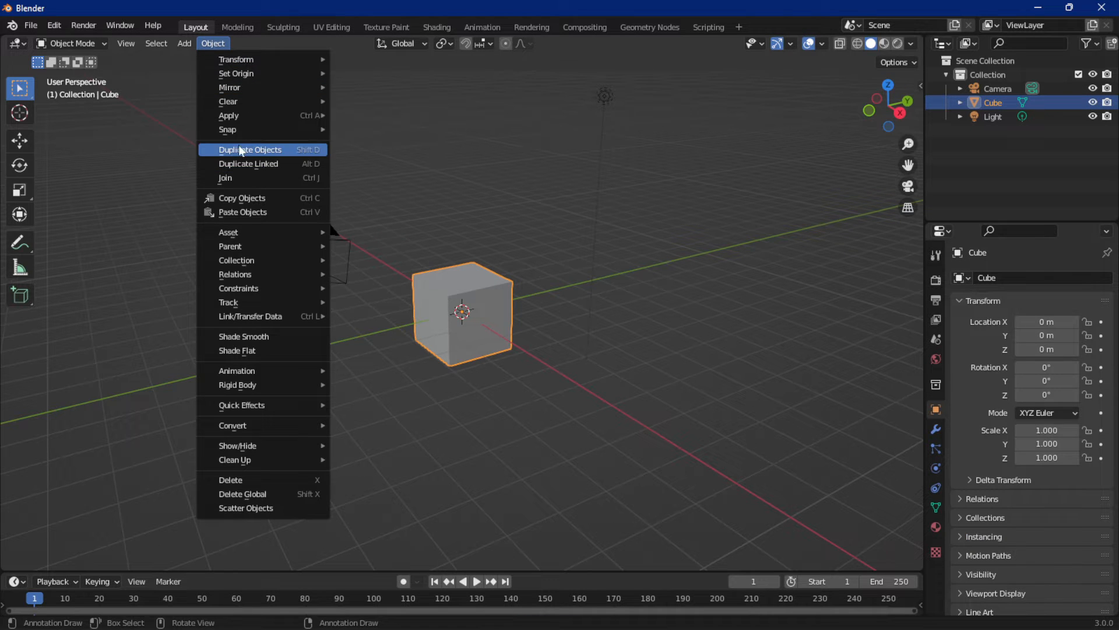
click(309, 154)
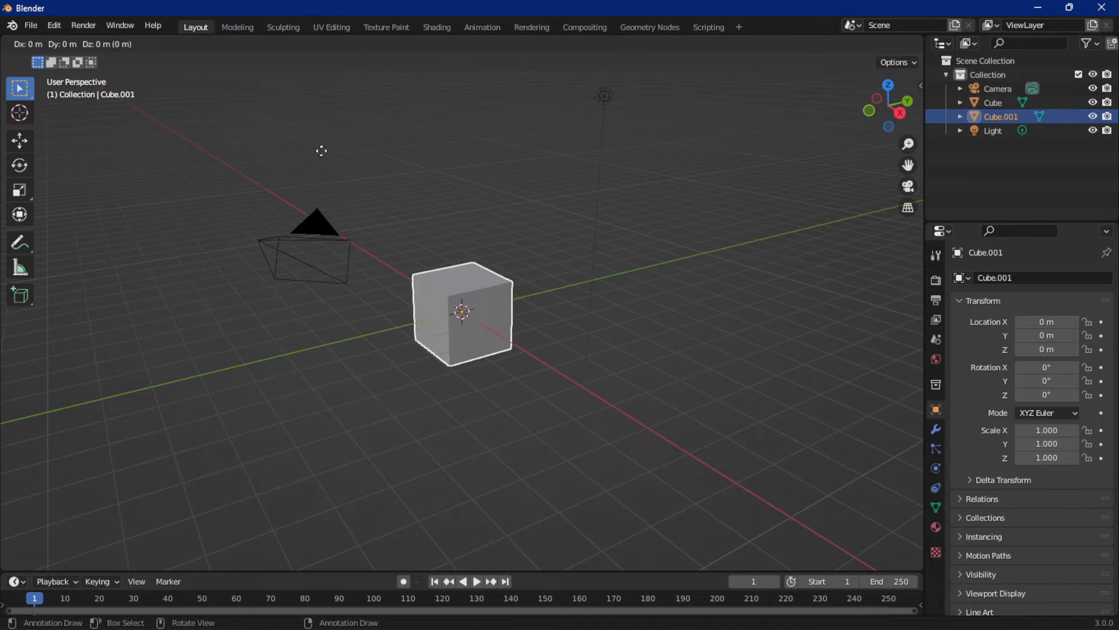
click(533, 134)
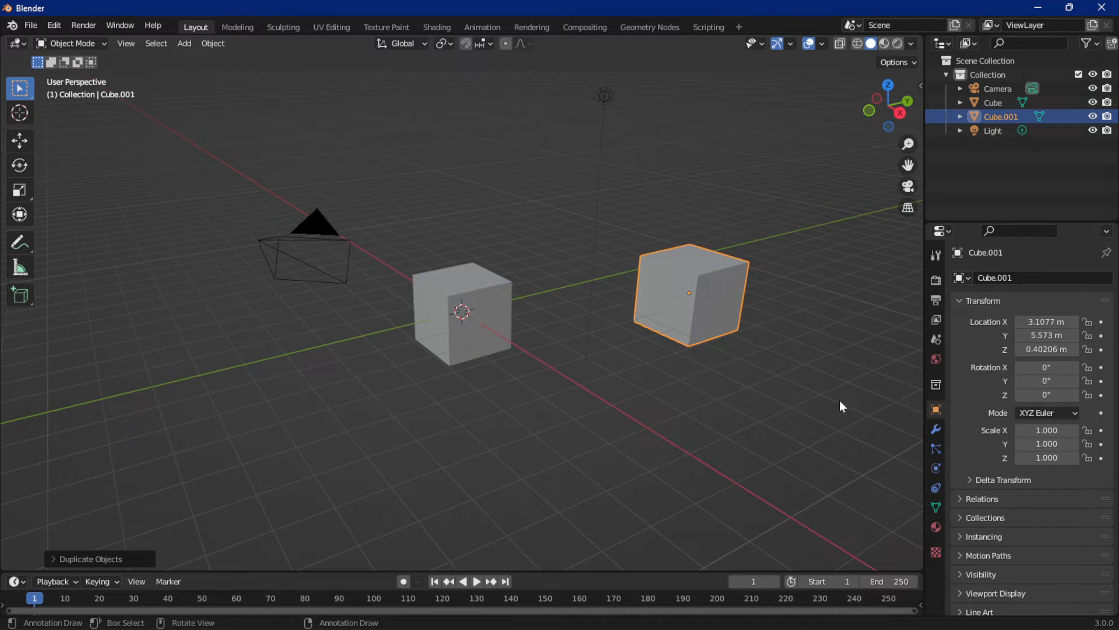
key(s)
click(744, 358)
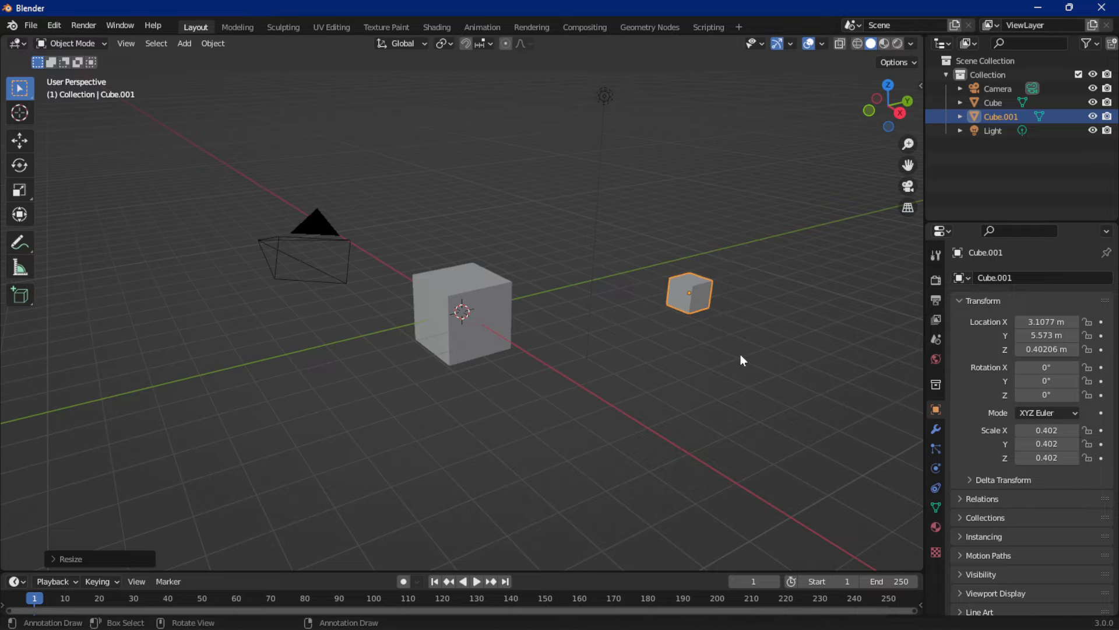
click(461, 327)
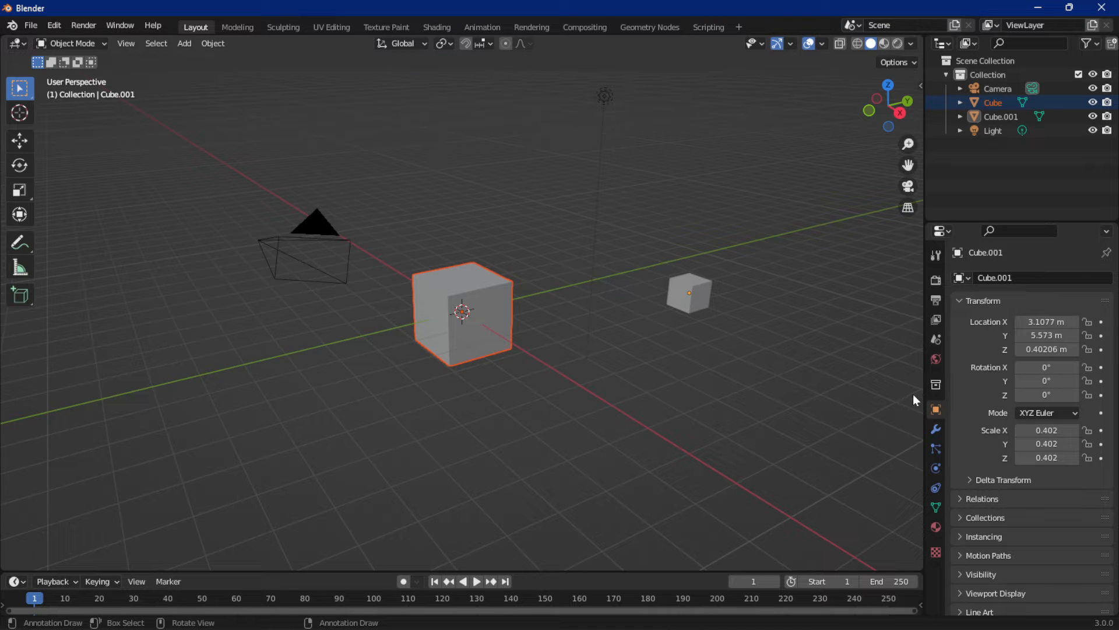
click(937, 452)
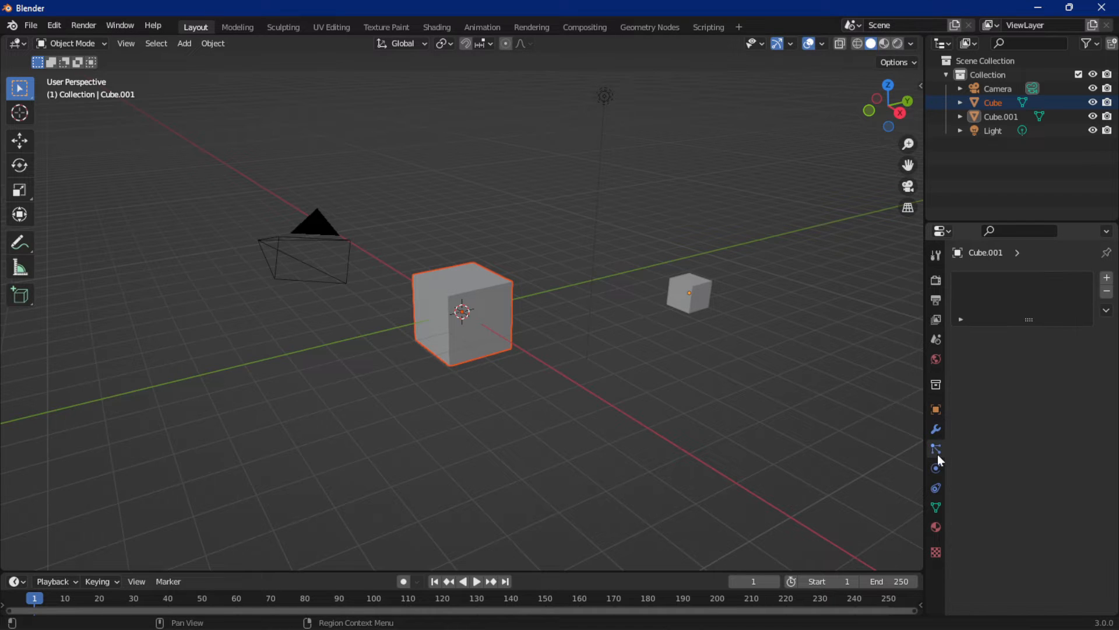
click(1108, 279)
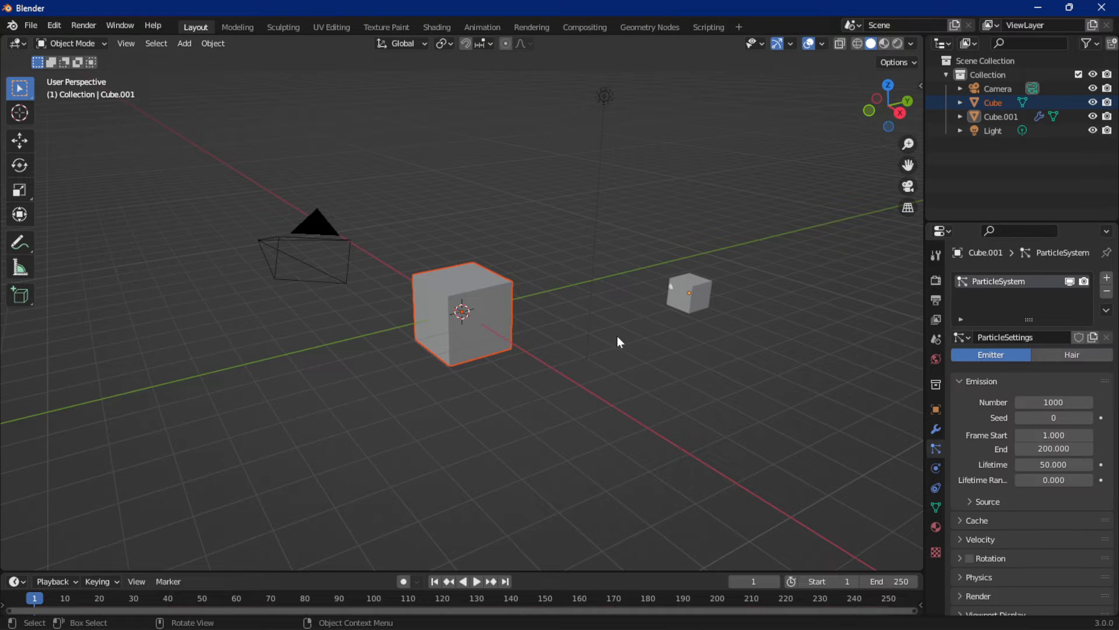
key(space)
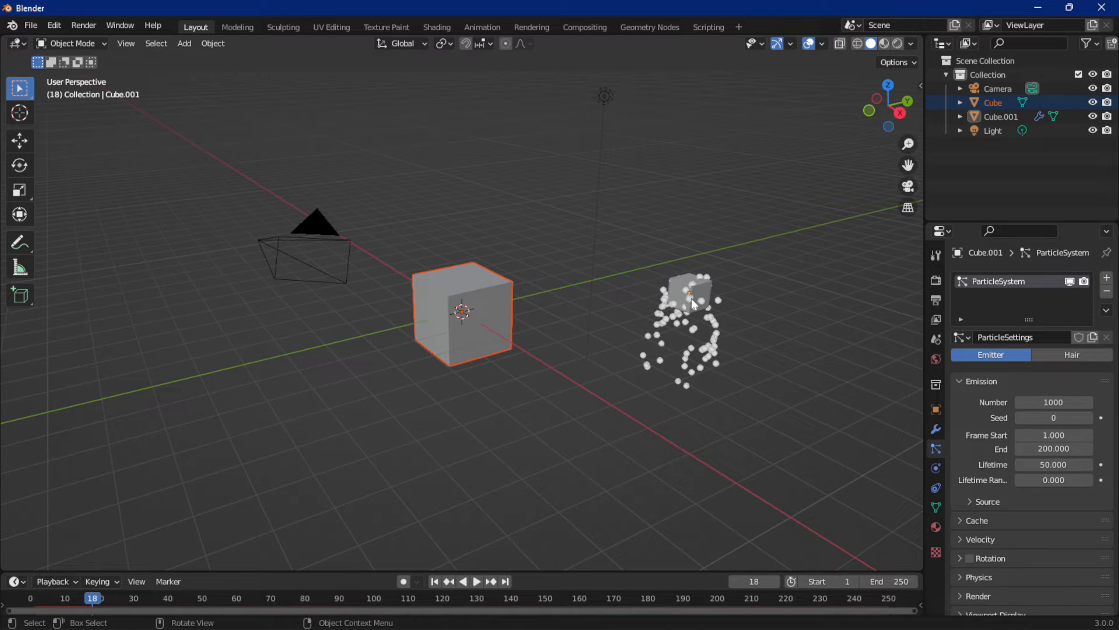
click(1107, 293)
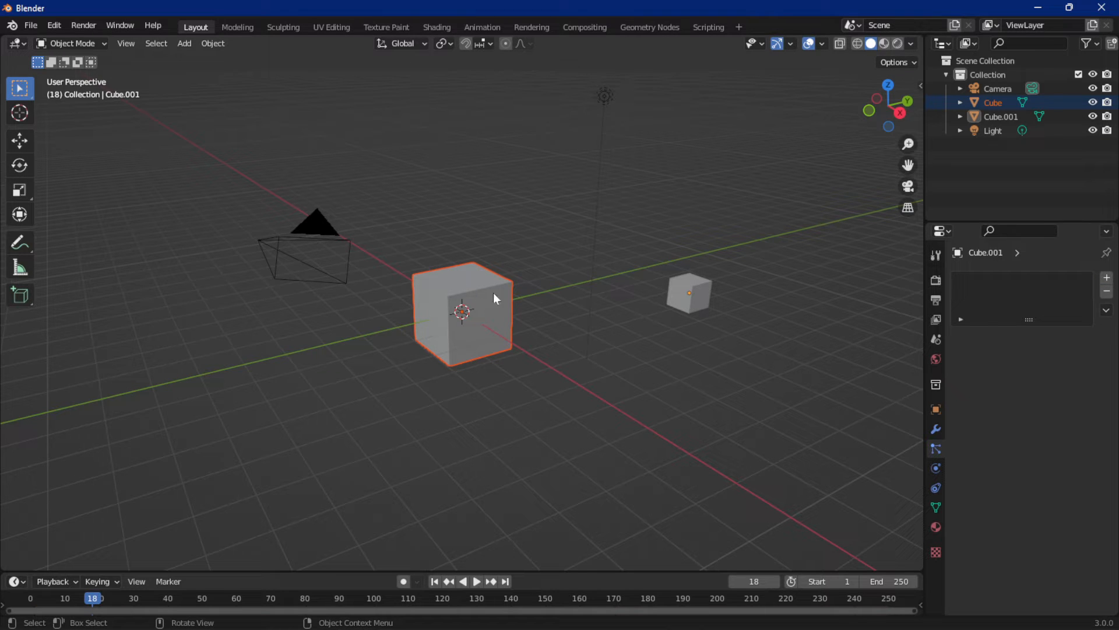
Add an emitter particle system to the large cube, preview the emission and return to the first frame
click(480, 303)
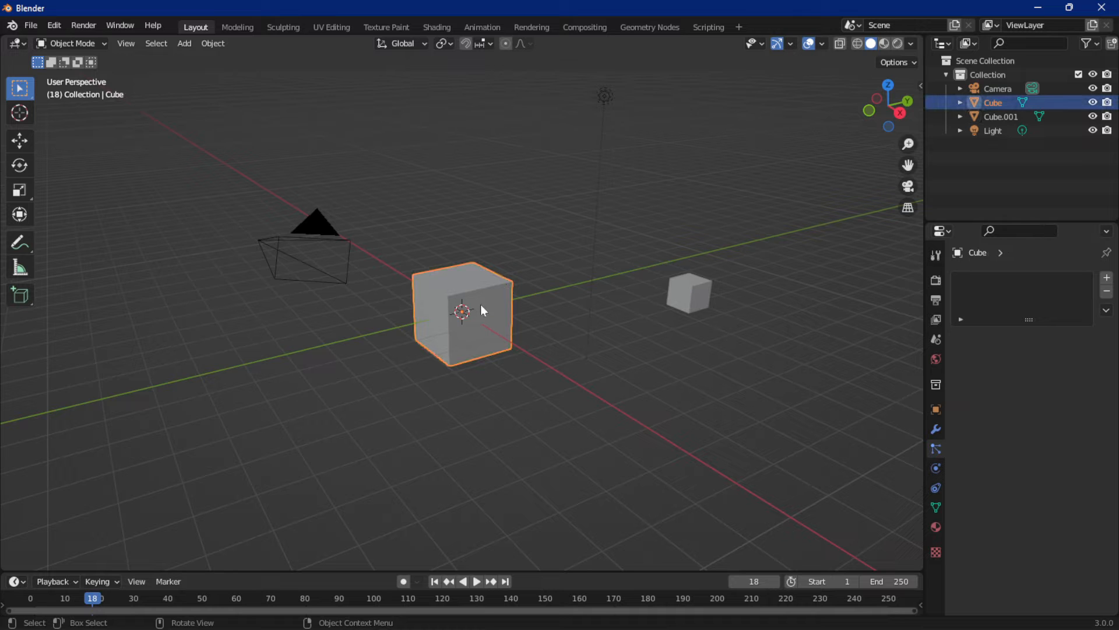
scroll(501, 322, up, 3)
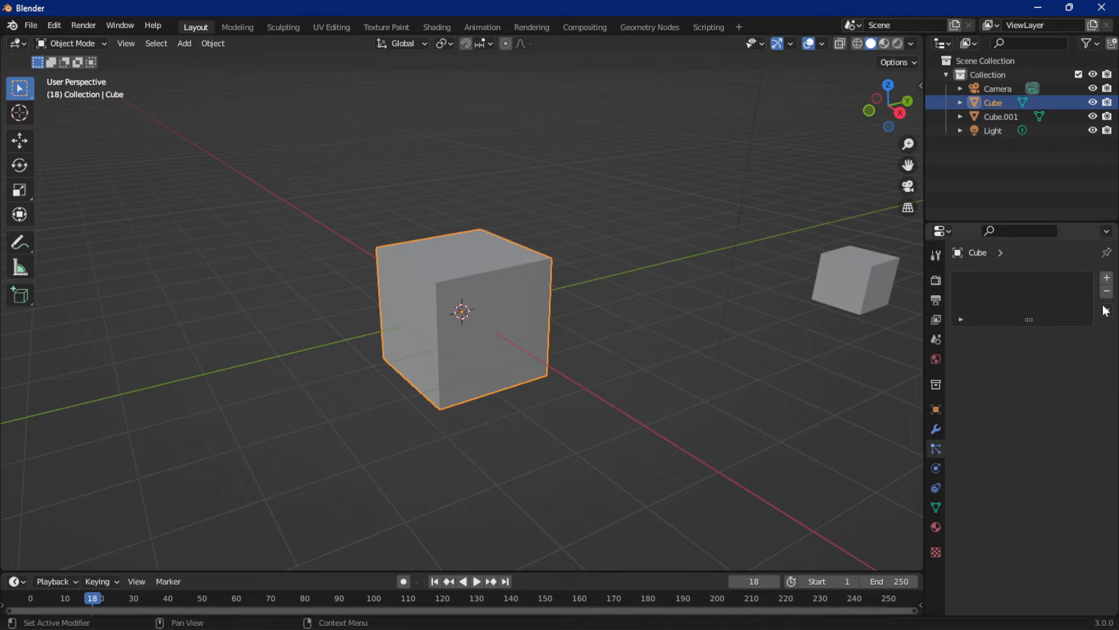
click(1107, 278)
scroll(562, 324, down, 5)
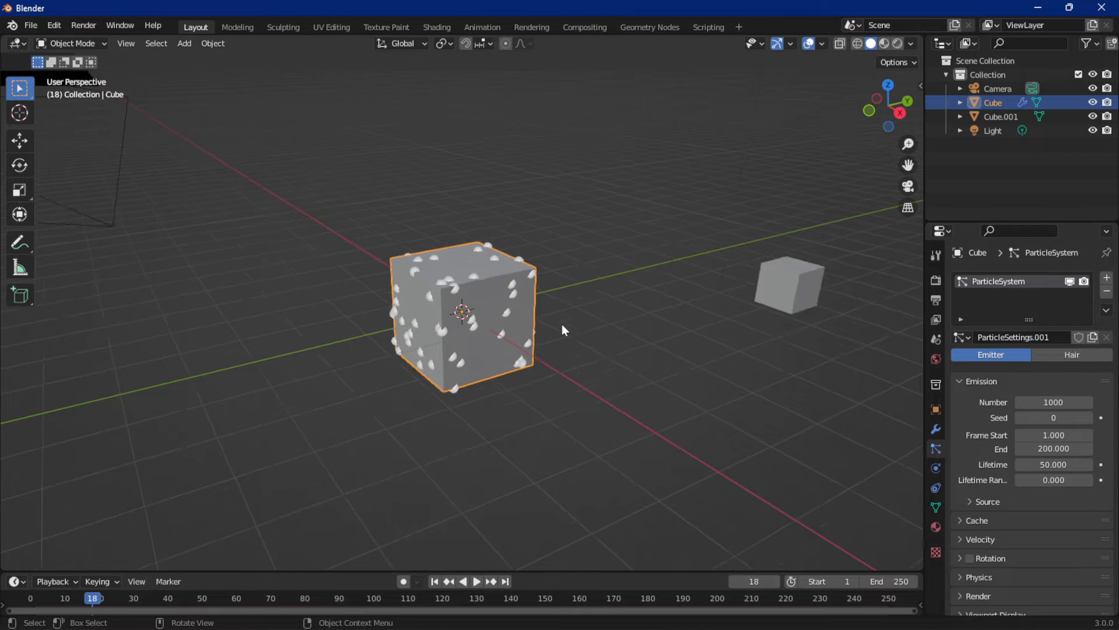
key(space)
key(space)
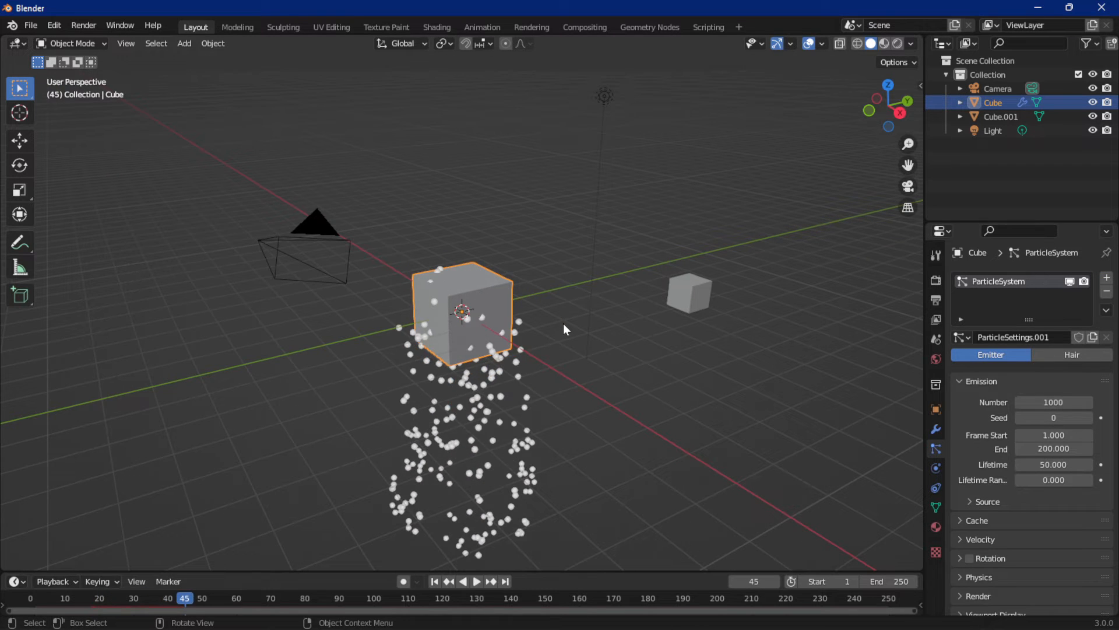
key(shift+Left)
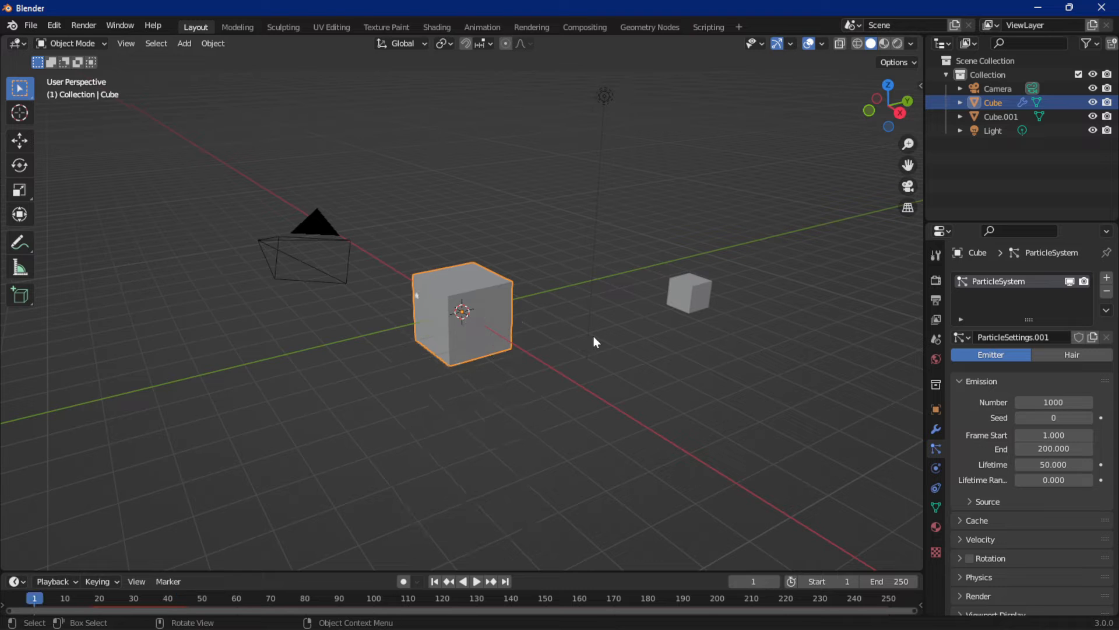
Set the large cube's particles to render as Object, preview briefly and return to the first frame
click(970, 384)
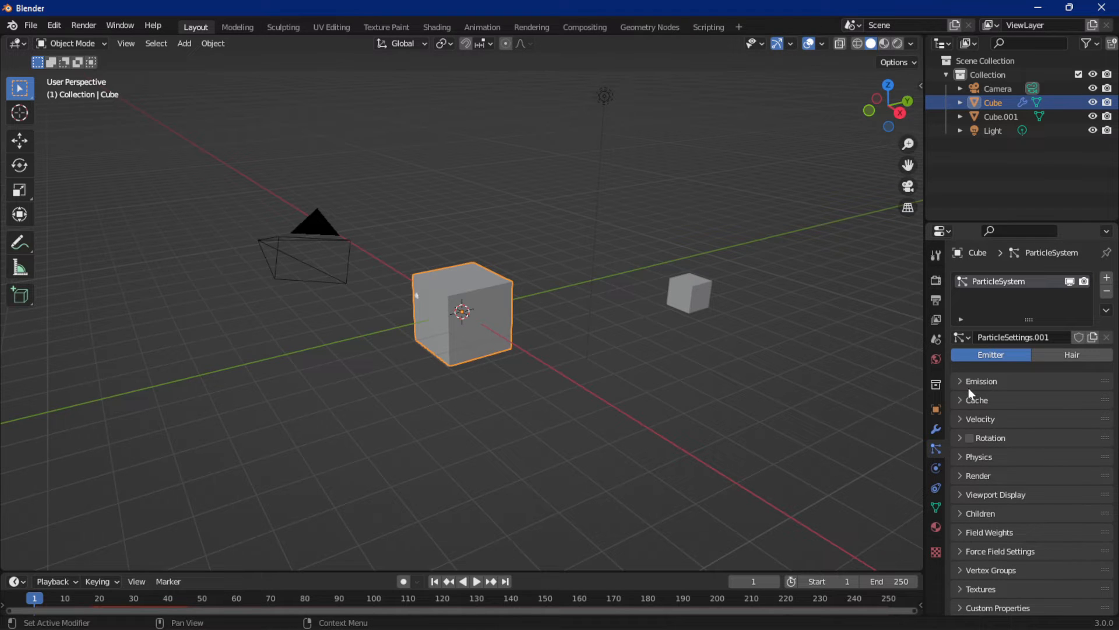
click(979, 477)
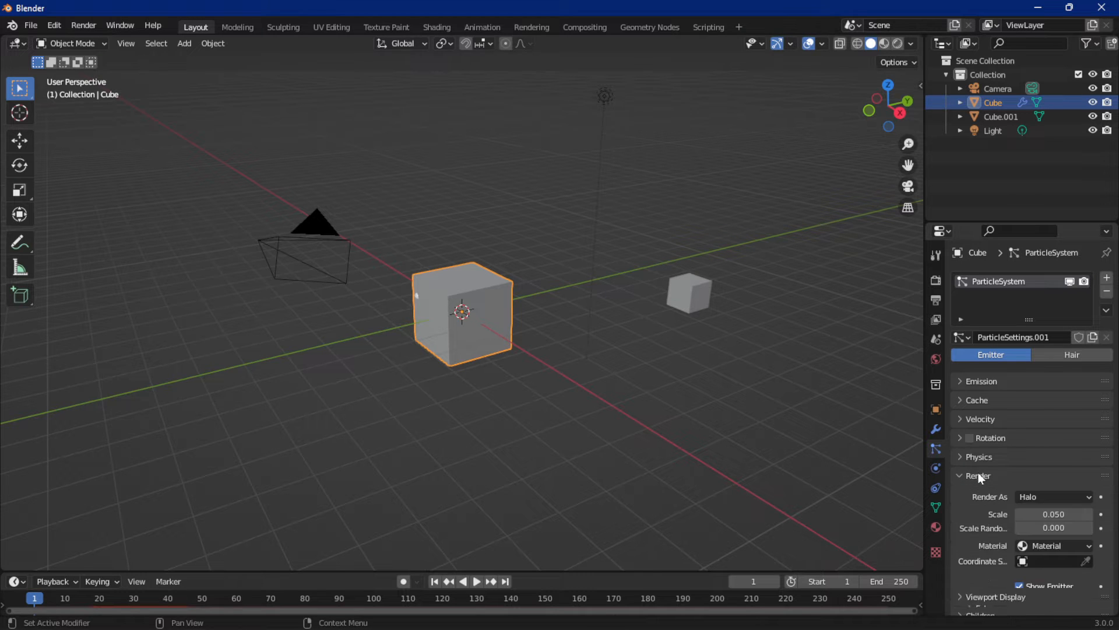
scroll(980, 475, down, 4)
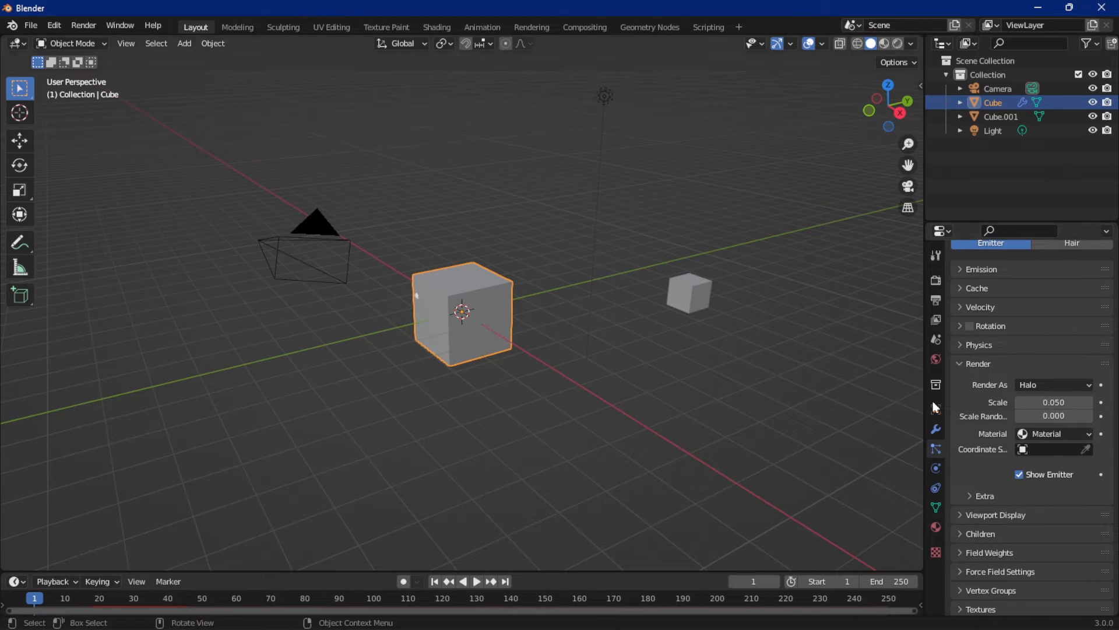
click(1059, 386)
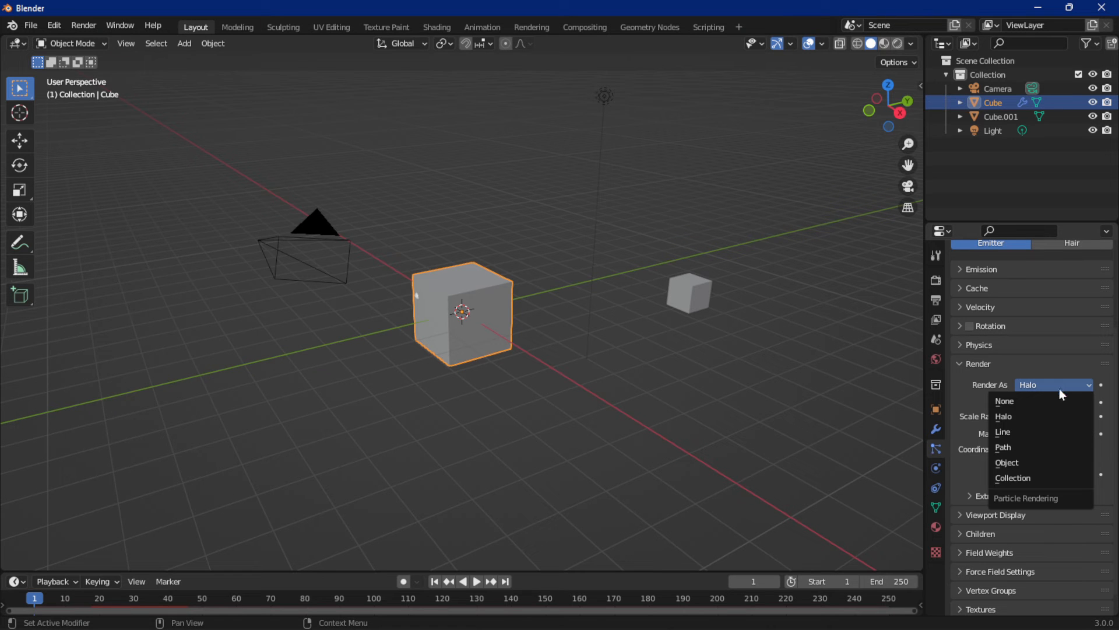
click(1033, 470)
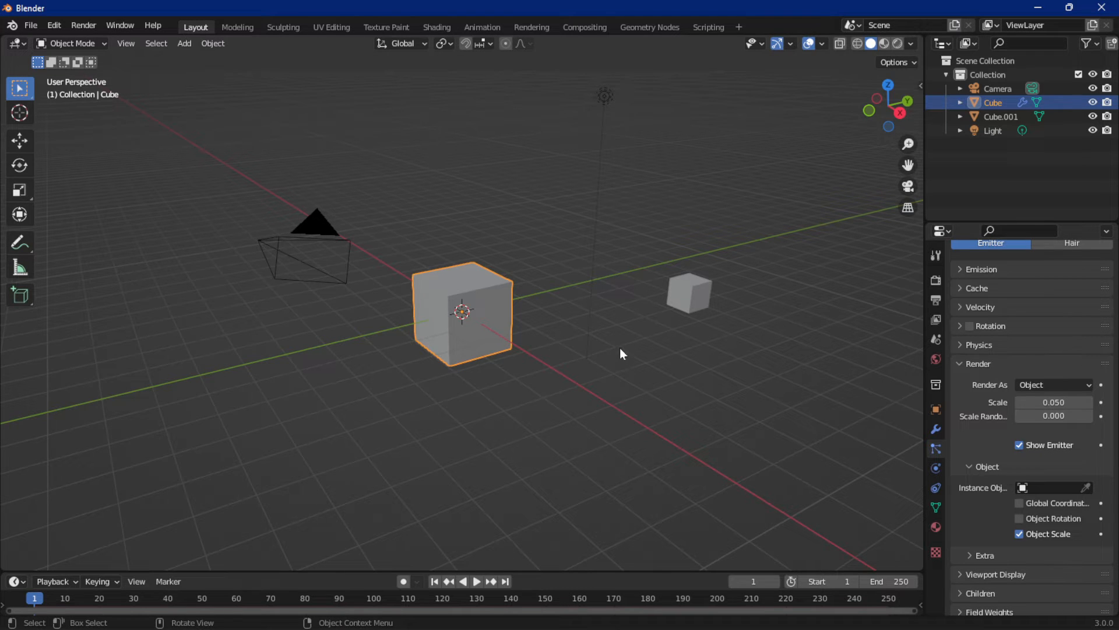
key(space)
key(space)
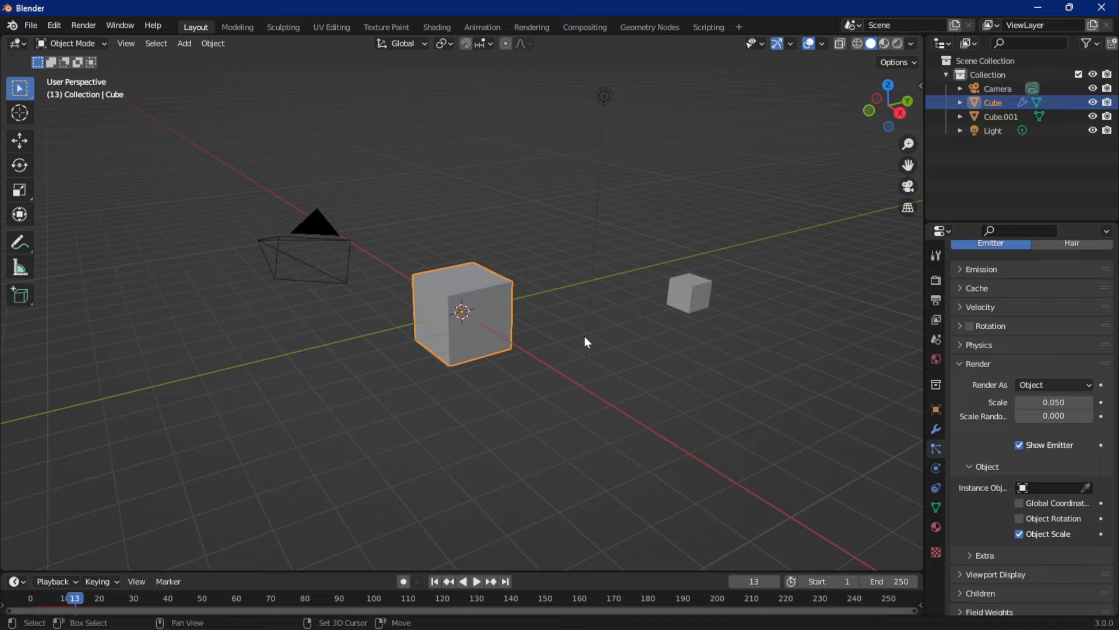
key(shift+Left)
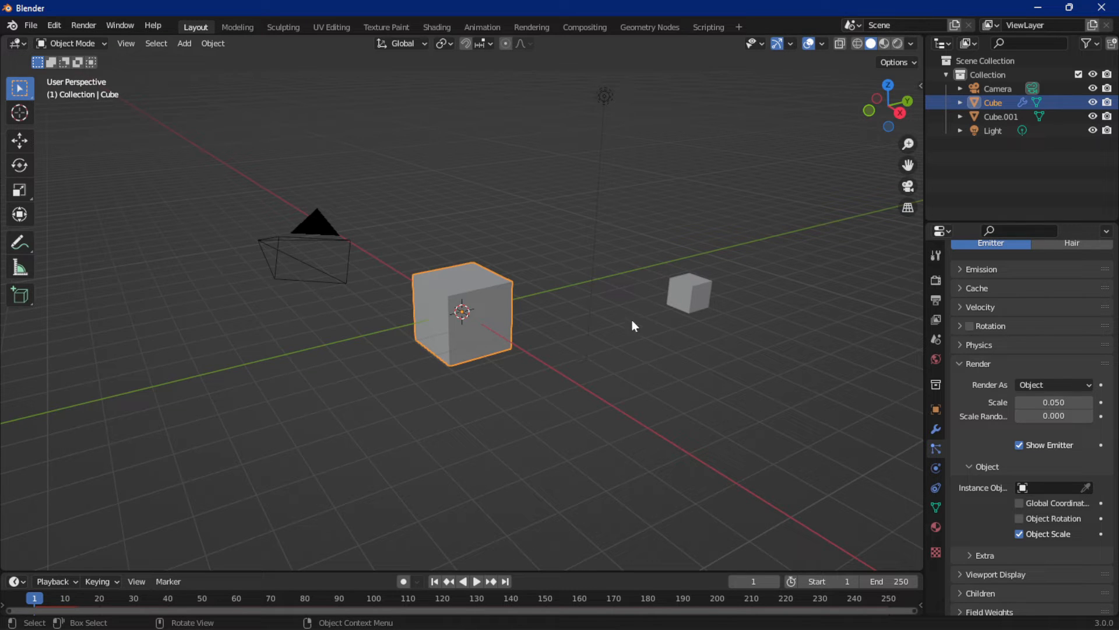
Assign the small cube as the particles' instance object and play the animation to about frame 24
click(1086, 488)
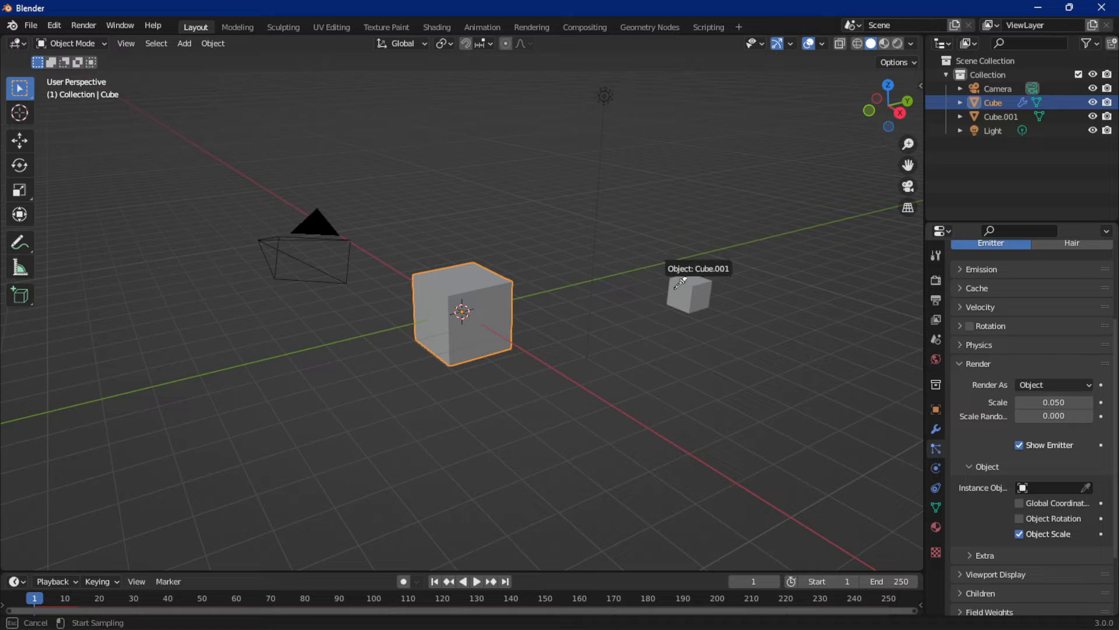
click(679, 287)
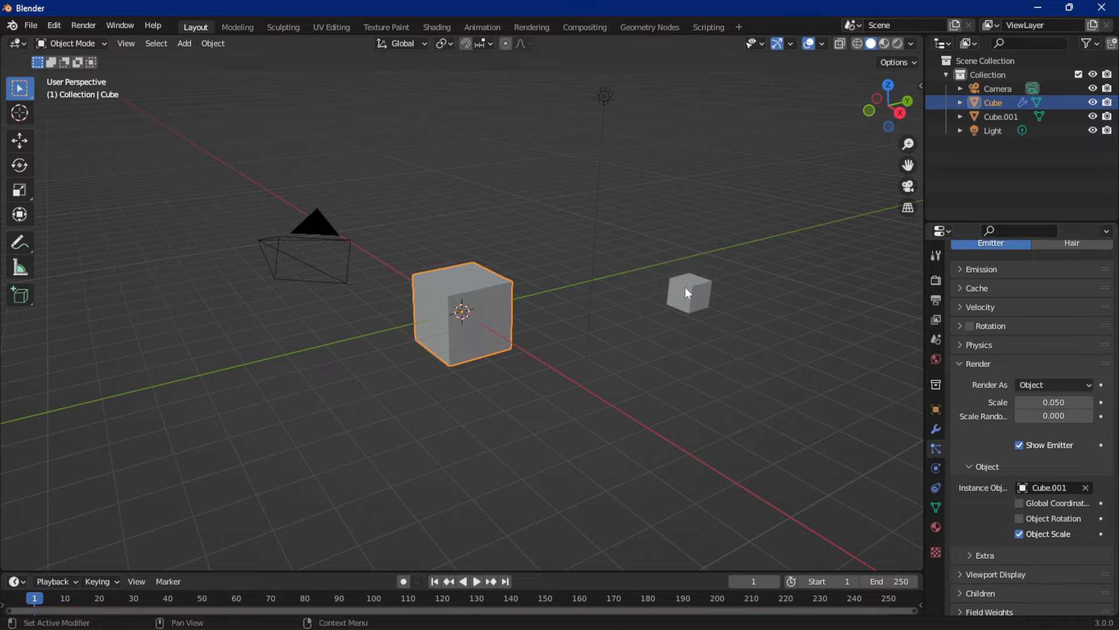
key(space)
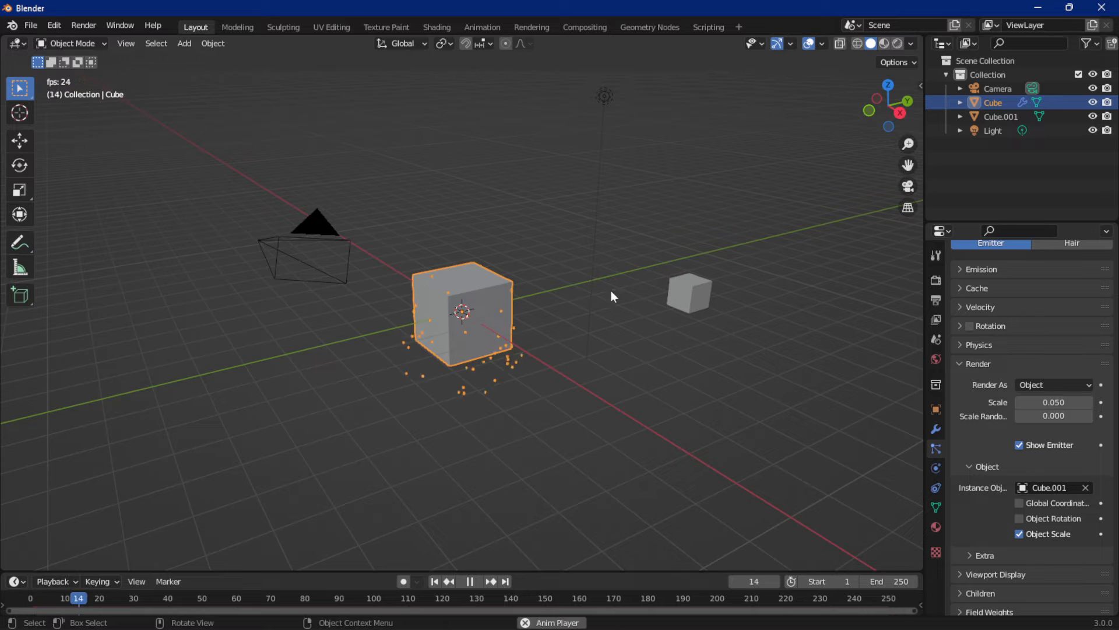
key(space)
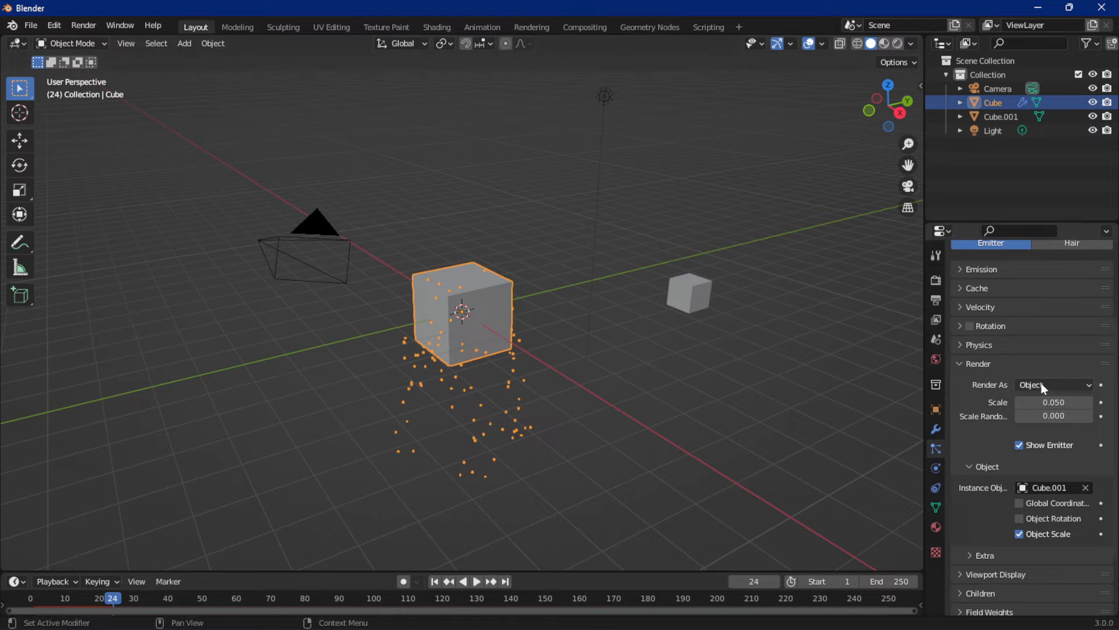
Set the particles' render scale to 0.2
click(1054, 402)
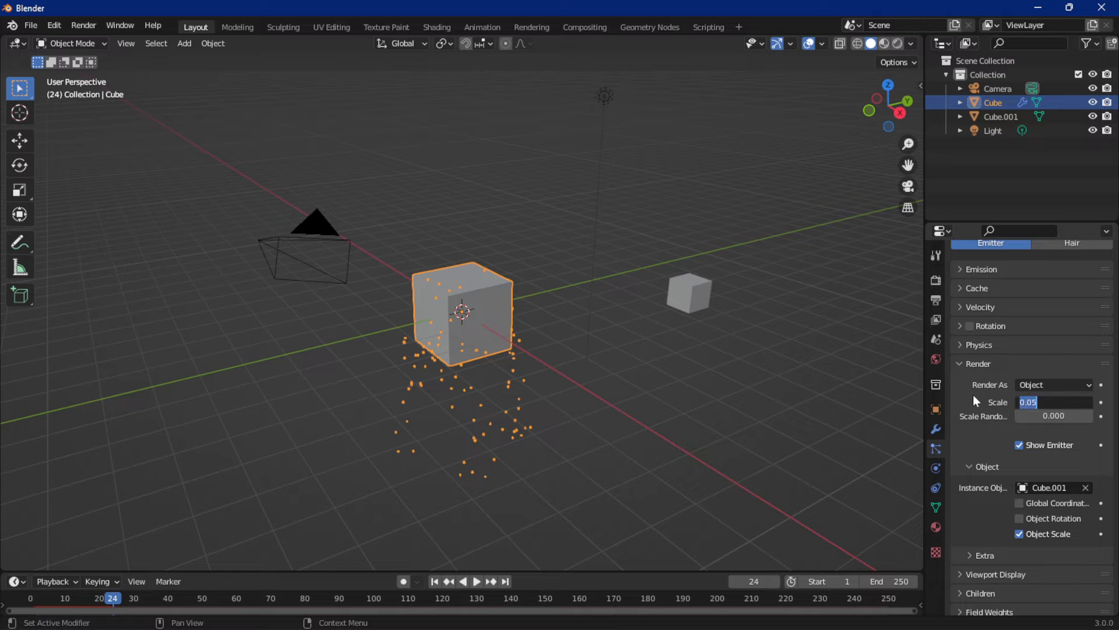
text(0.2)
key(Return)
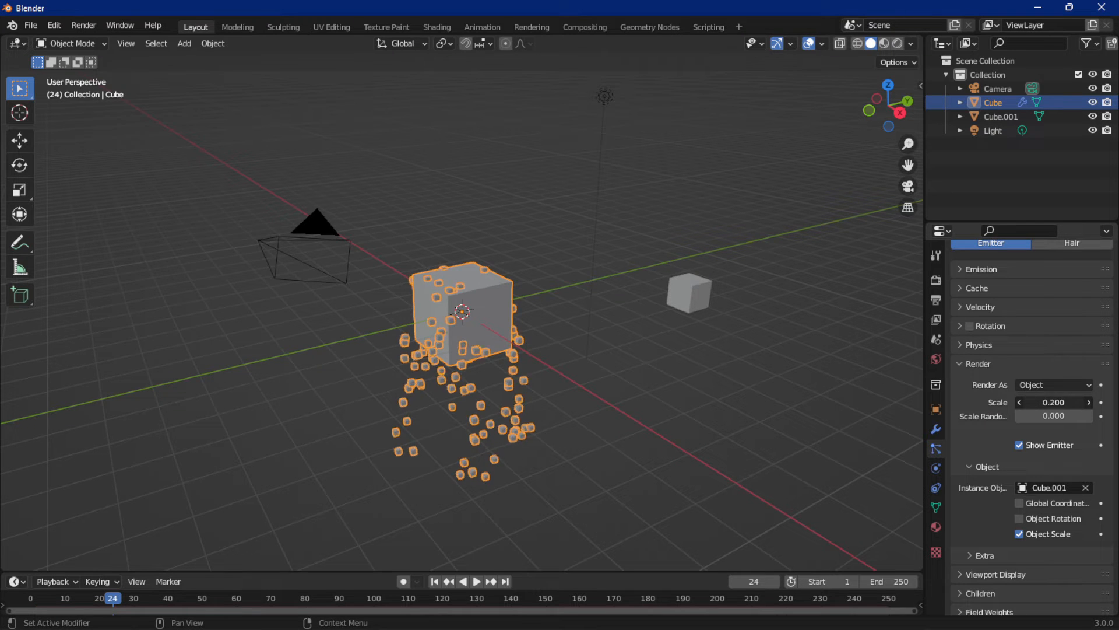
Set the particles' render scale to 0.53 and scale randomness to 0.842, preview the emission and return to the first frame
drag(1054, 402, 1099, 402)
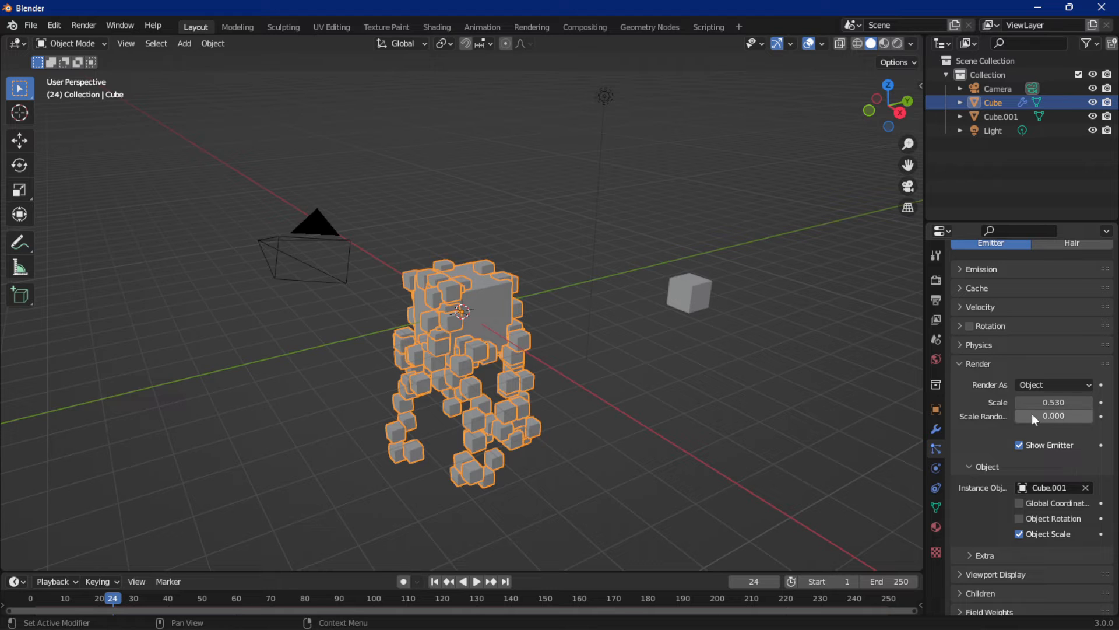
drag(1032, 415, 1097, 414)
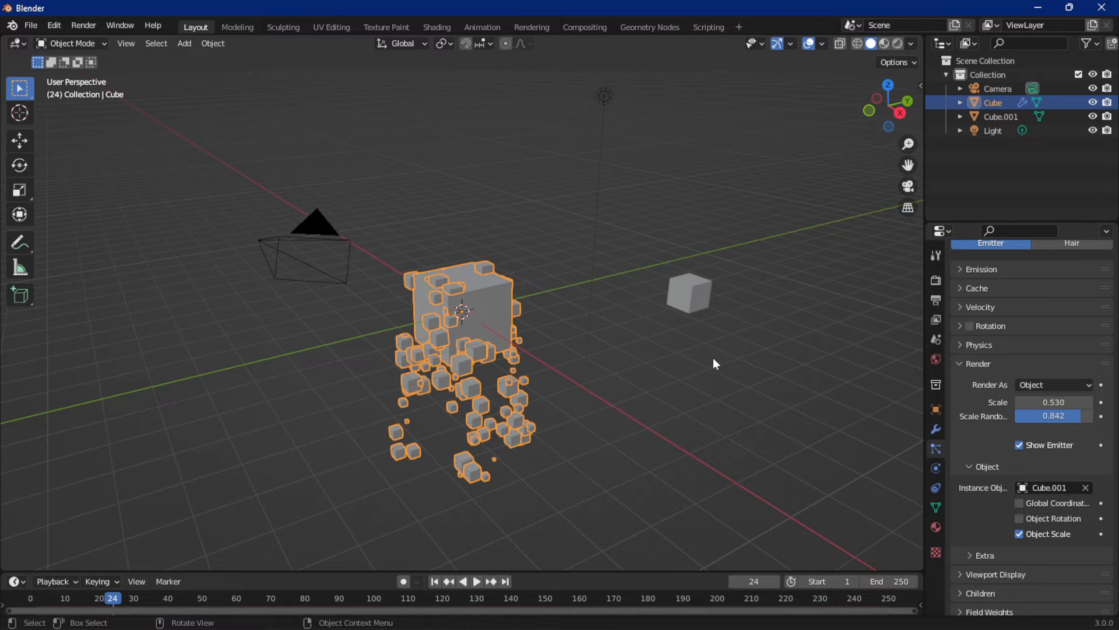
shift+middle_drag(705, 356, 758, 303)
scroll(720, 308, up, 2)
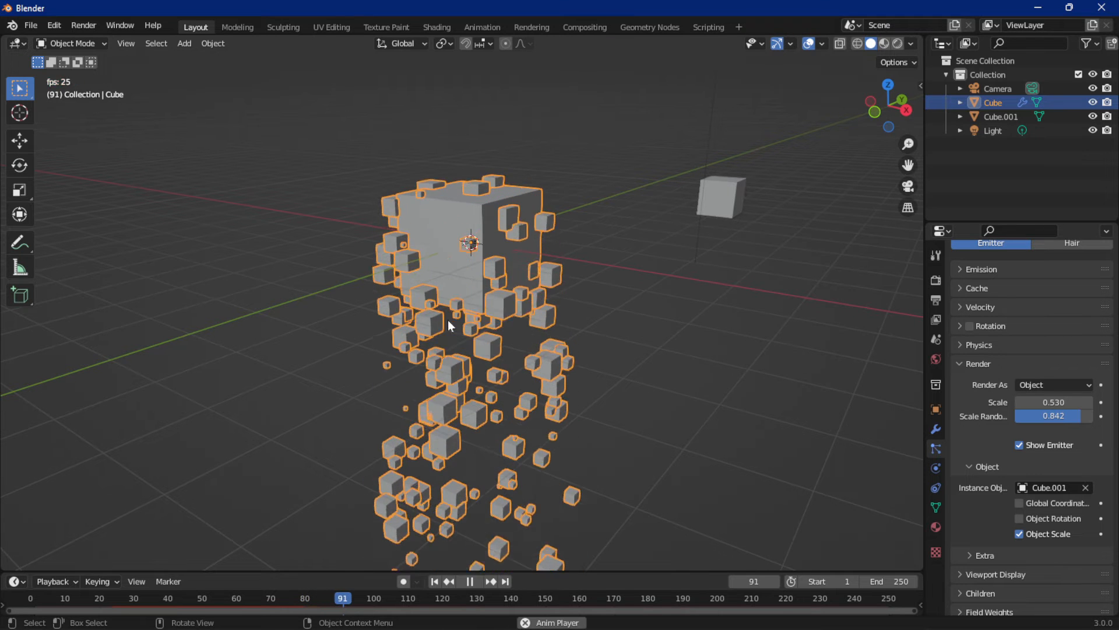
key(shift+Left)
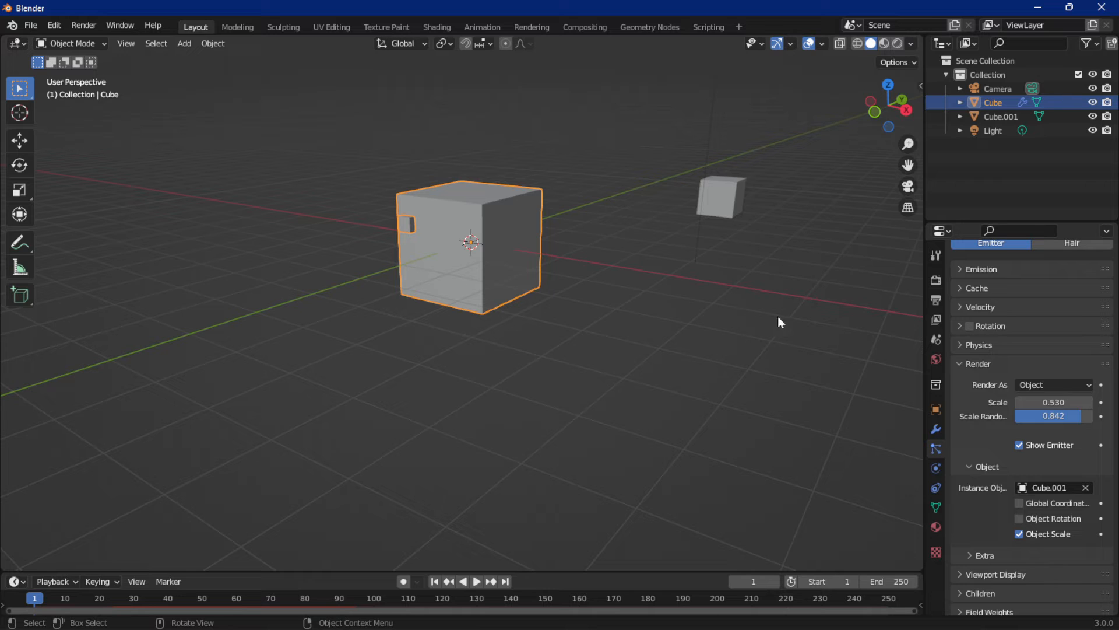
Enable Rotation with Dynamic for the particles and play the animation to about frame 43
click(970, 326)
click(960, 328)
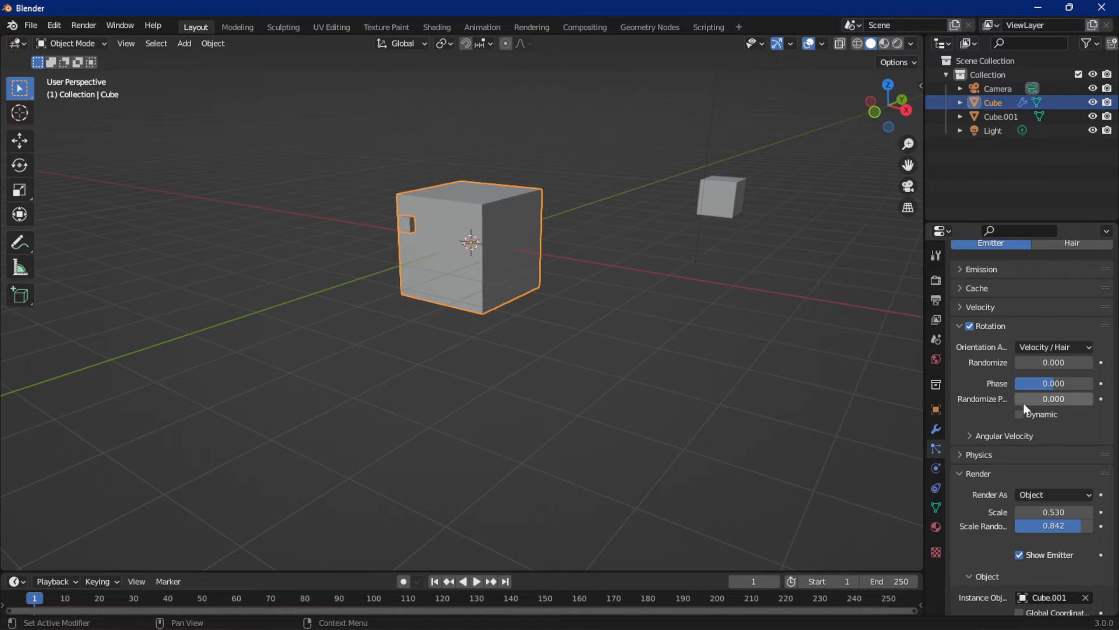
click(1020, 415)
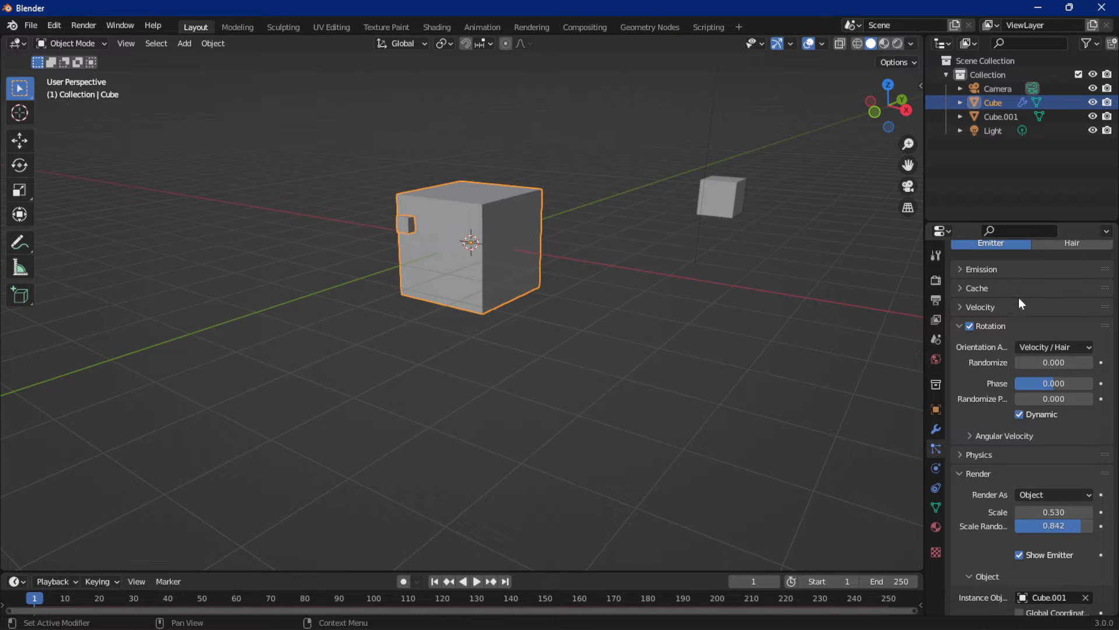
key(space)
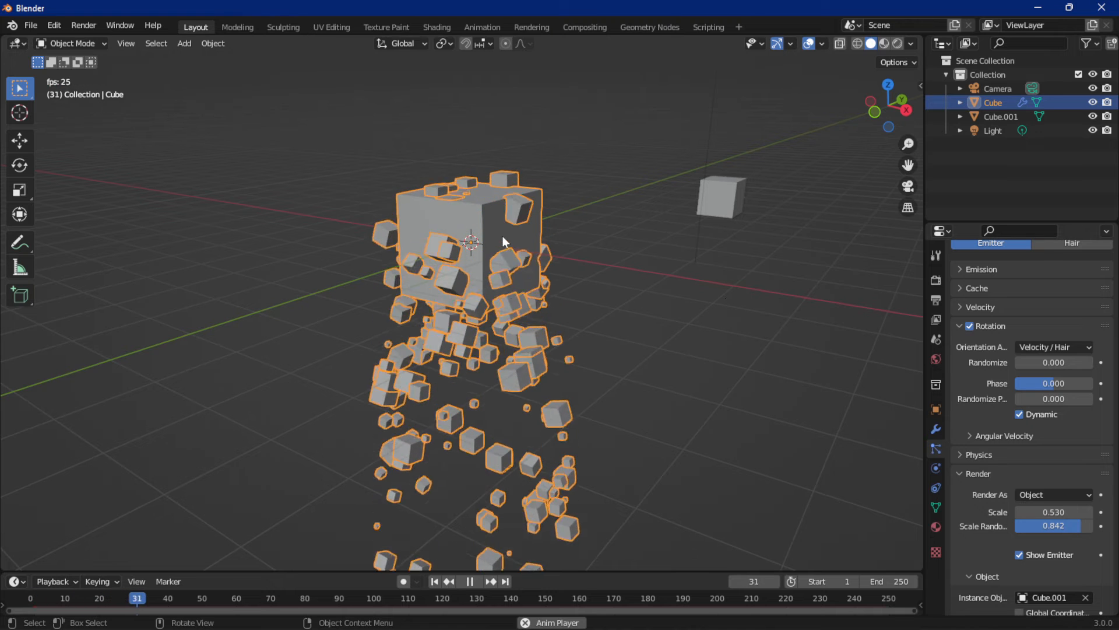
key(space)
click(959, 326)
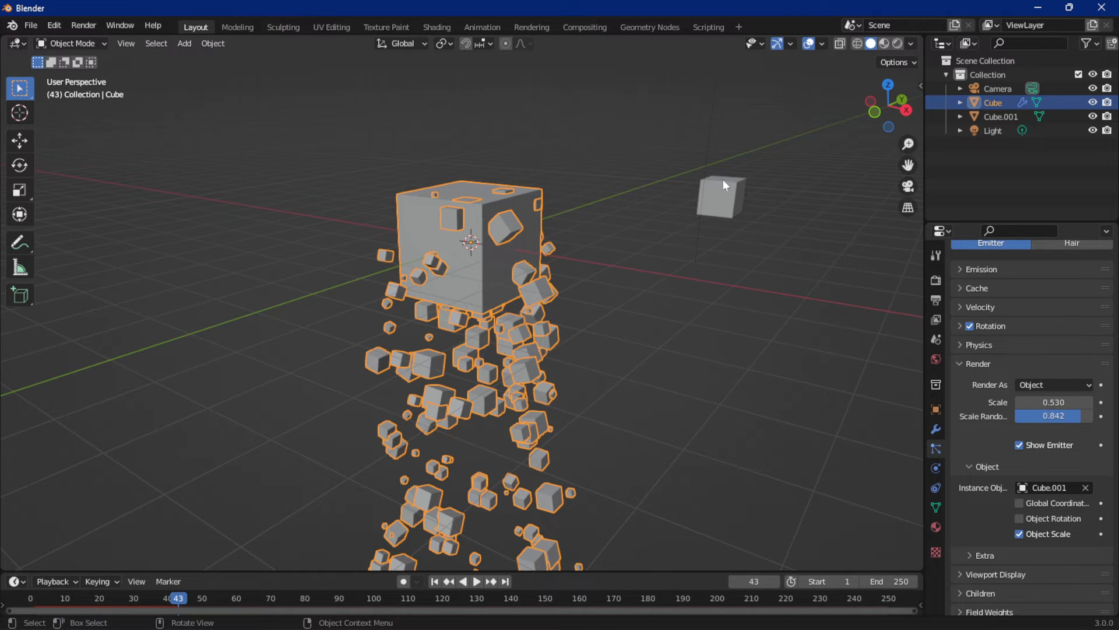
Switch to the camera view, start rendering the animation and close the render window after a few frames
scroll(725, 182, down, 3)
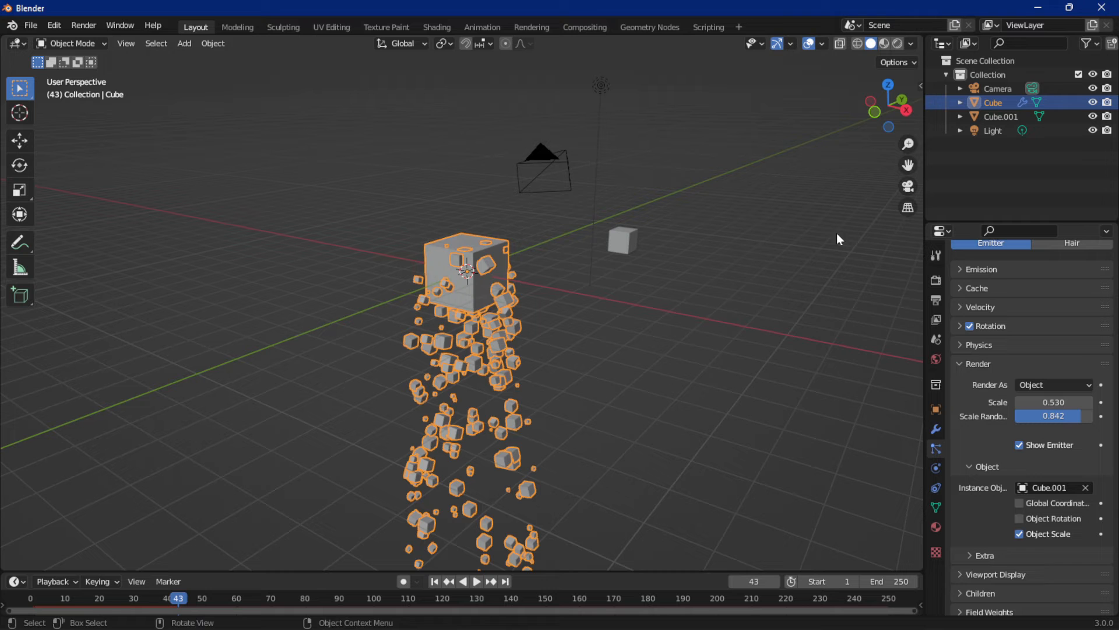
click(908, 186)
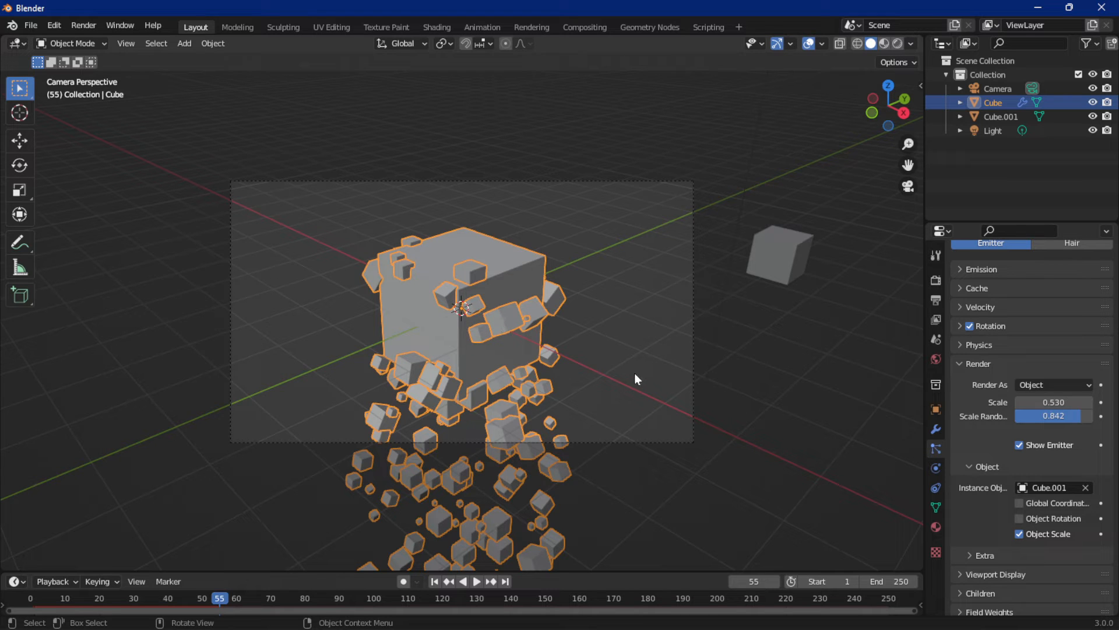
click(89, 25)
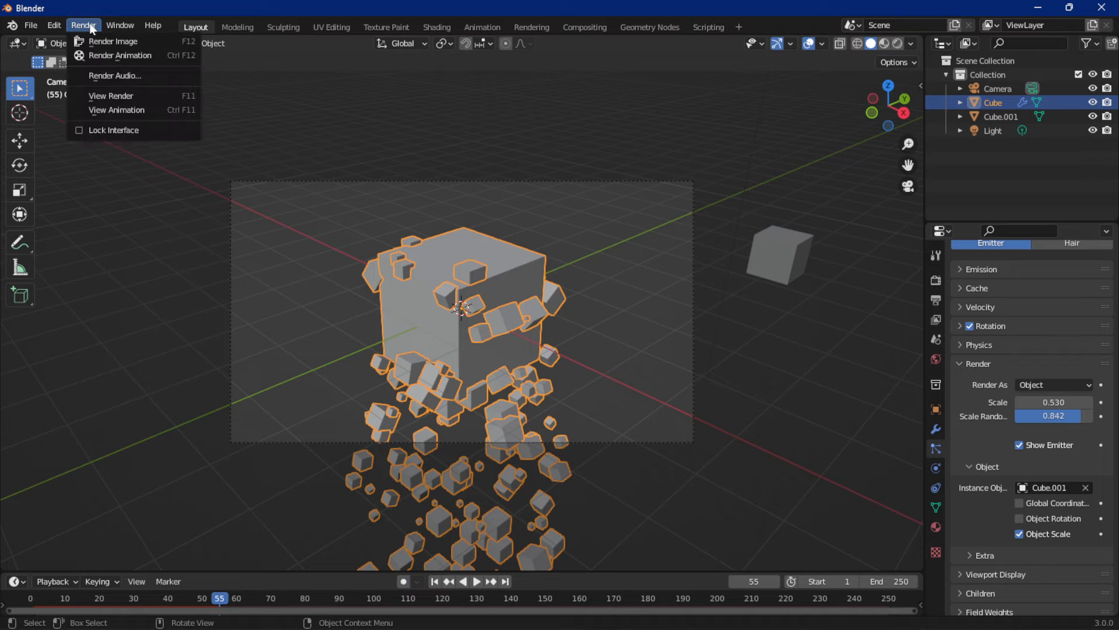
click(99, 55)
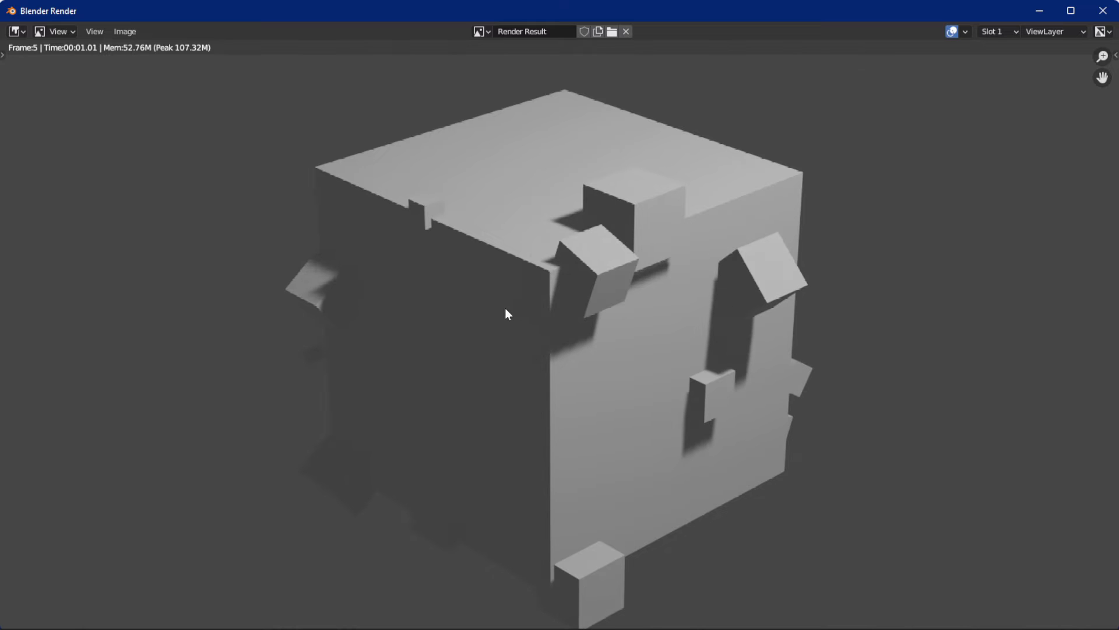
click(1105, 12)
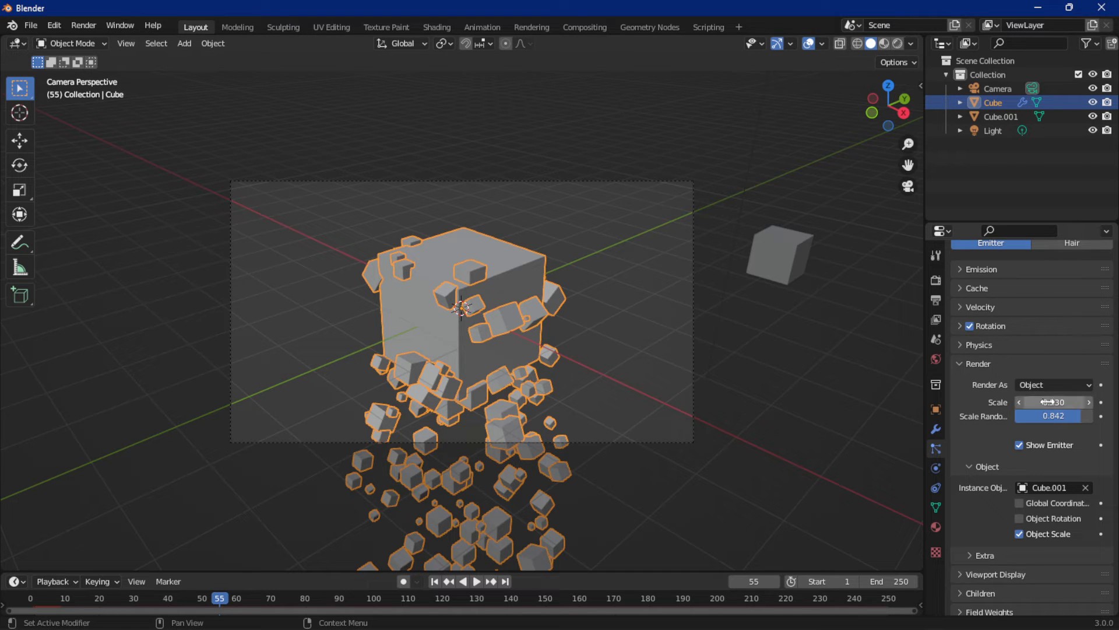
Turn off Show Emitter, play to about frame 76, then render a still image and close the render window
click(1020, 446)
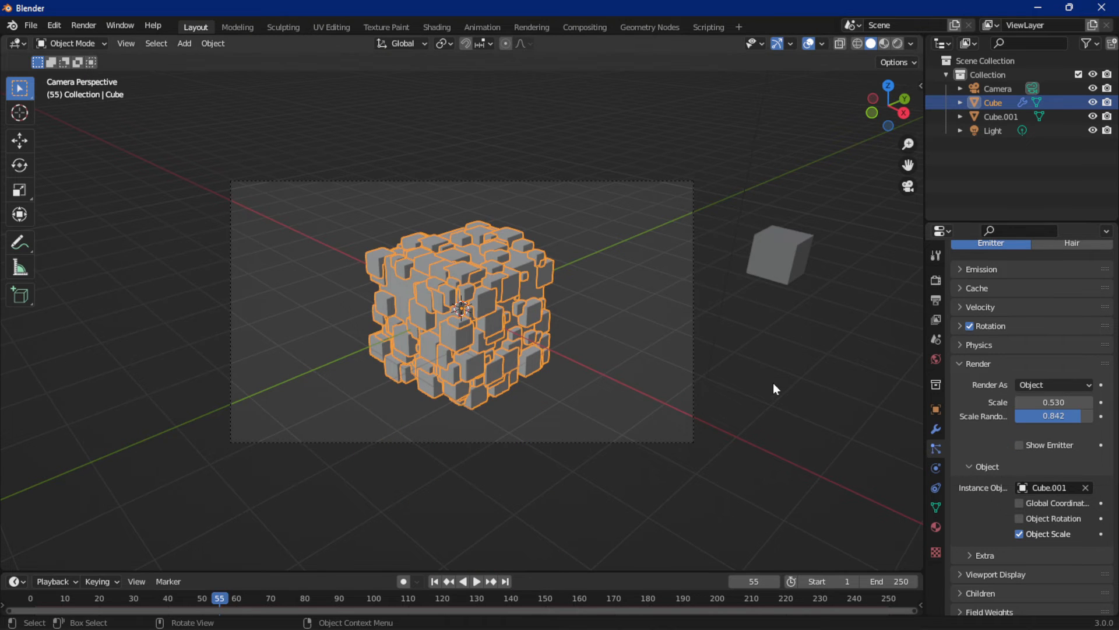
key(space)
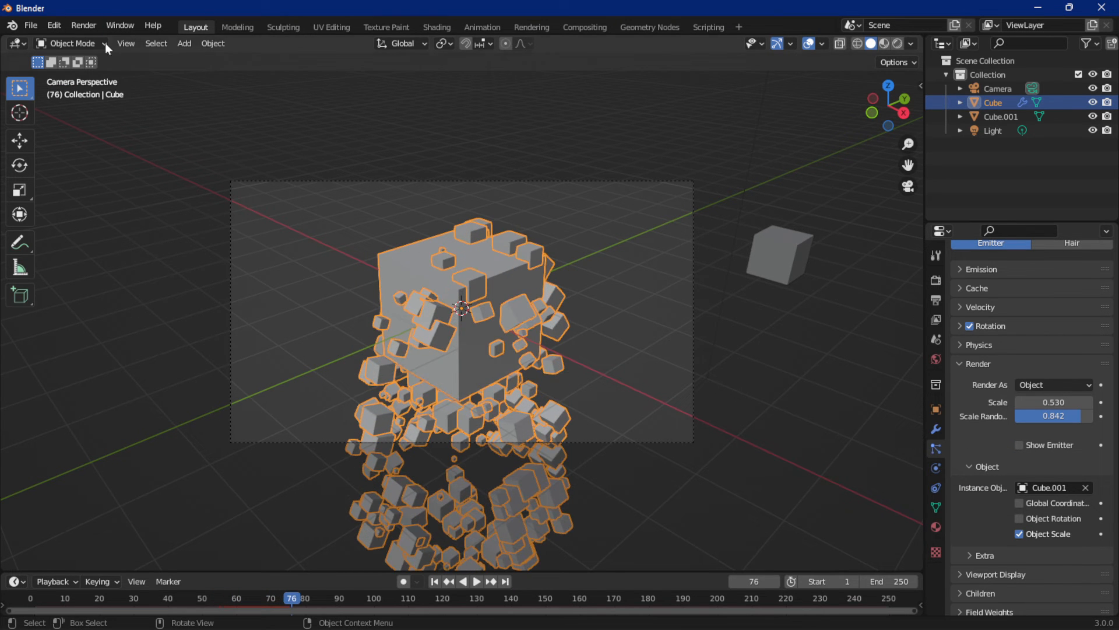
click(75, 27)
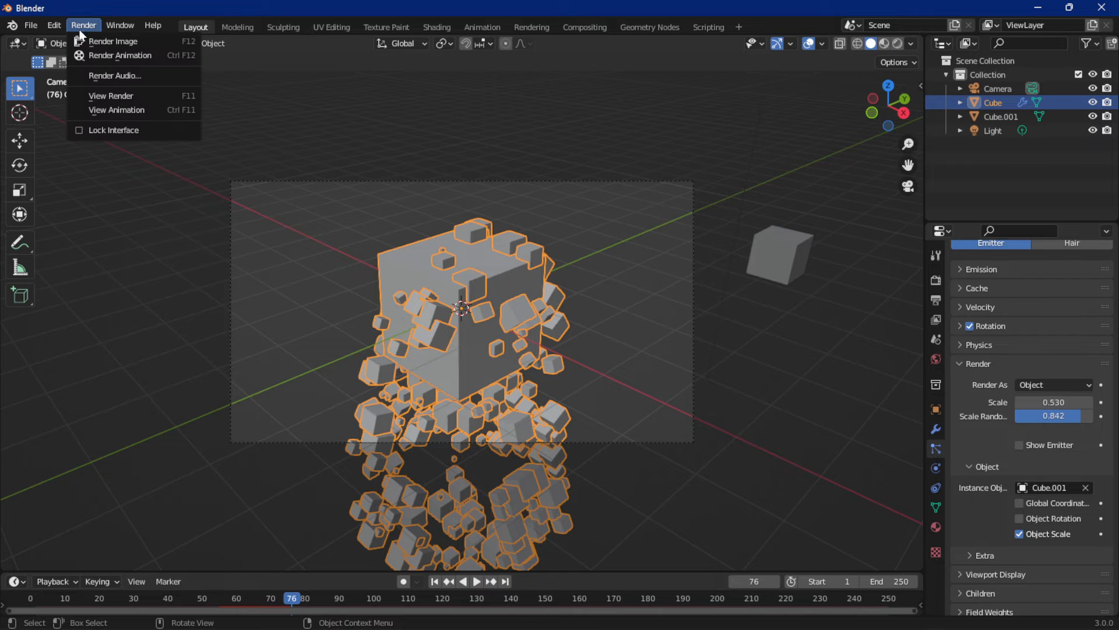
click(103, 42)
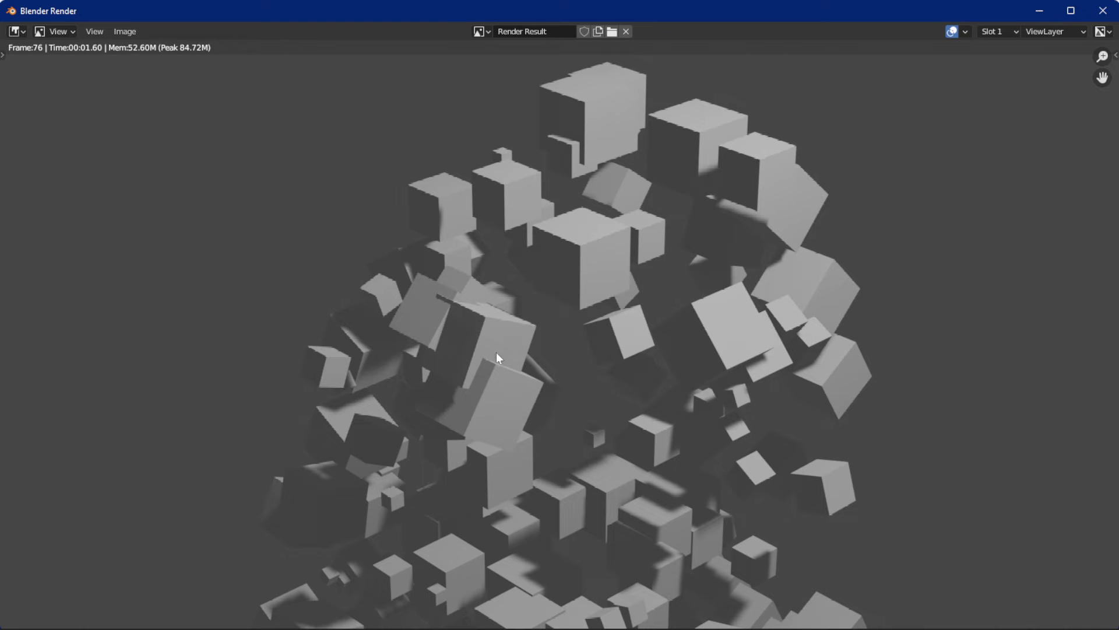
click(1103, 11)
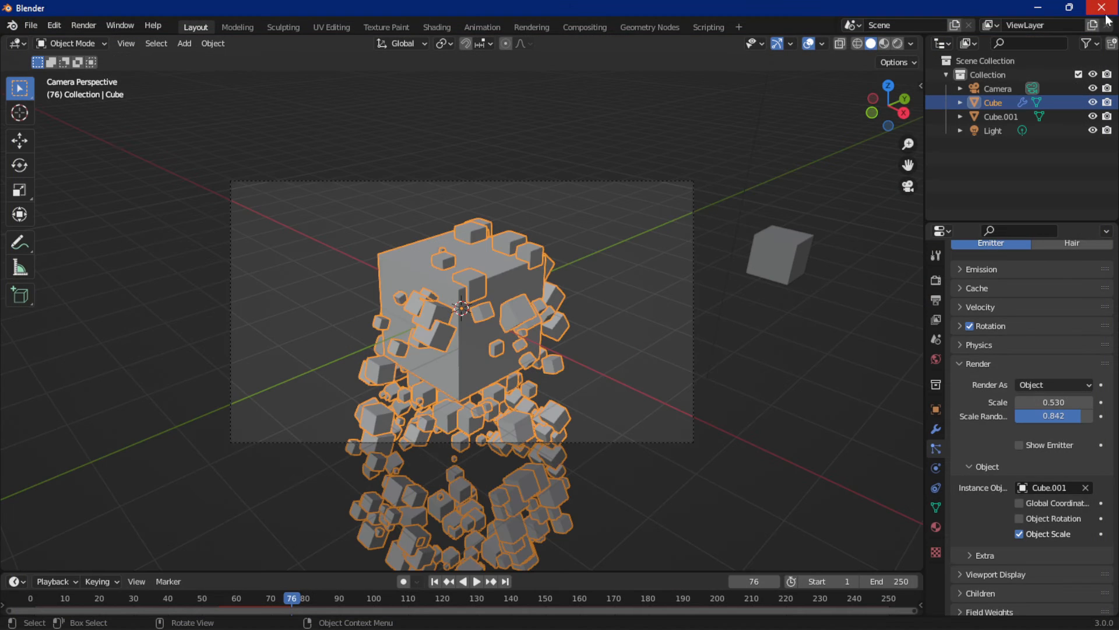
Set the particles' render scale to 0.79, turning Object Scale off to compare sizes and back on
middle_drag(623, 233, 666, 207)
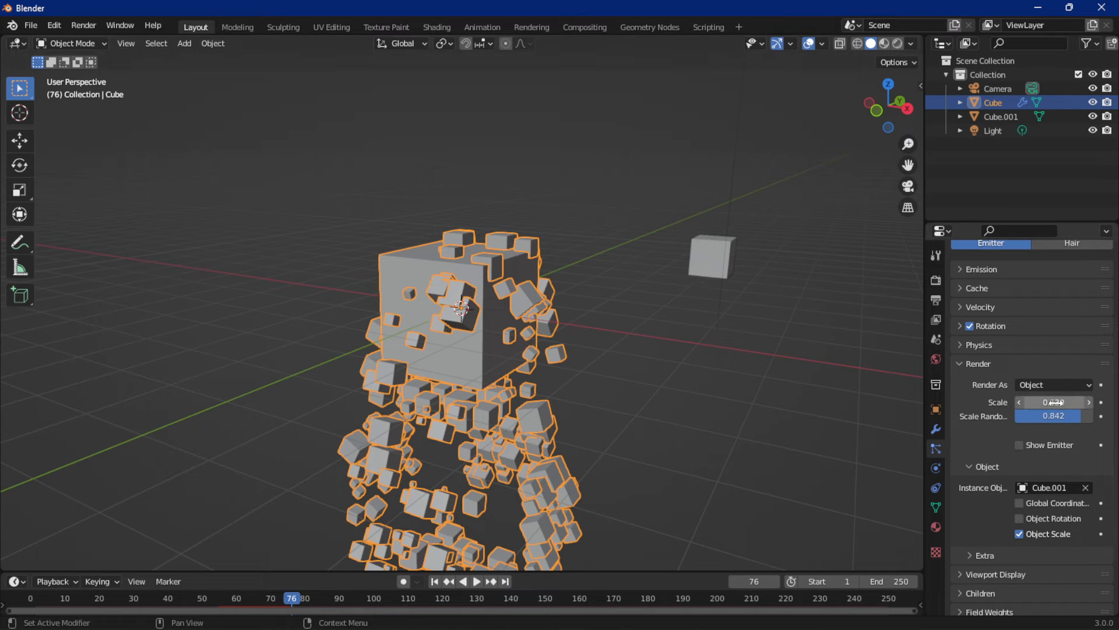
click(1020, 534)
middle_drag(802, 422, 712, 402)
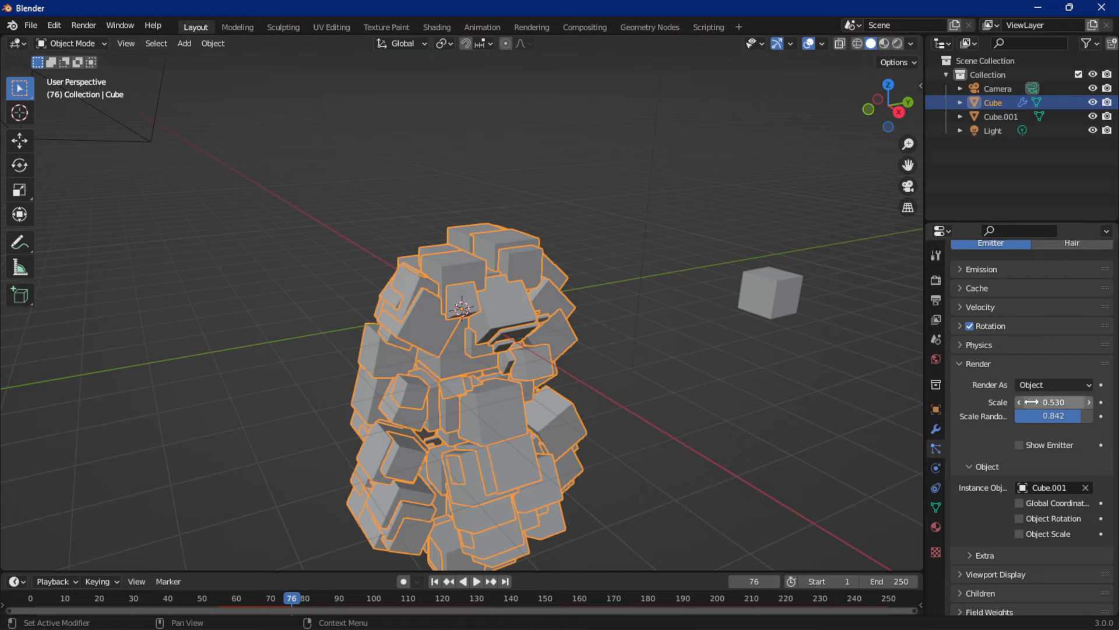
drag(1046, 402, 1079, 401)
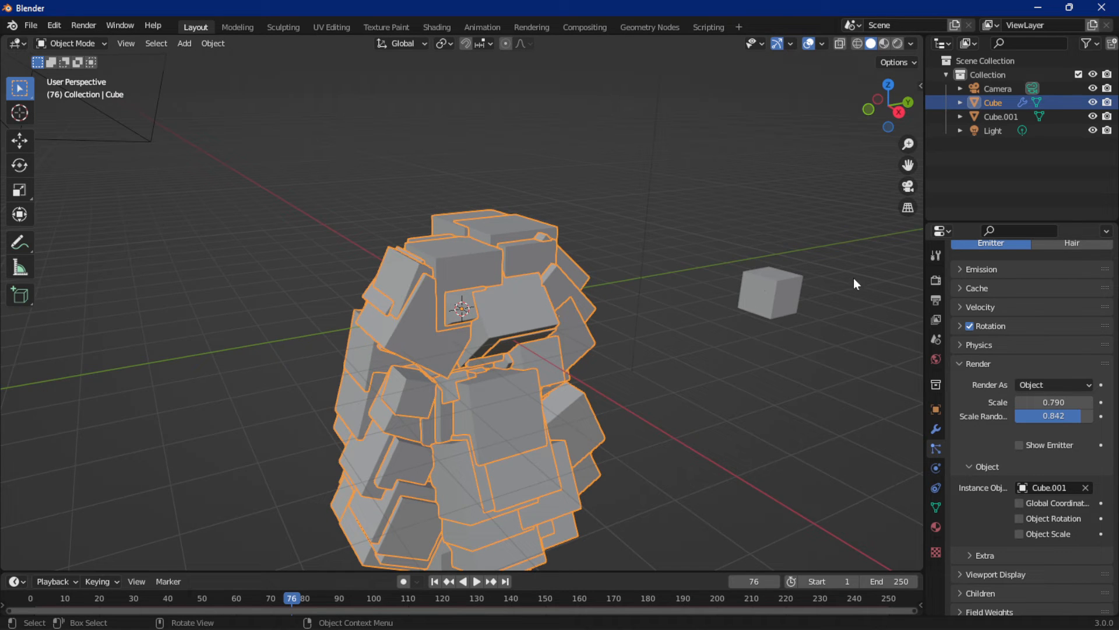
click(1018, 532)
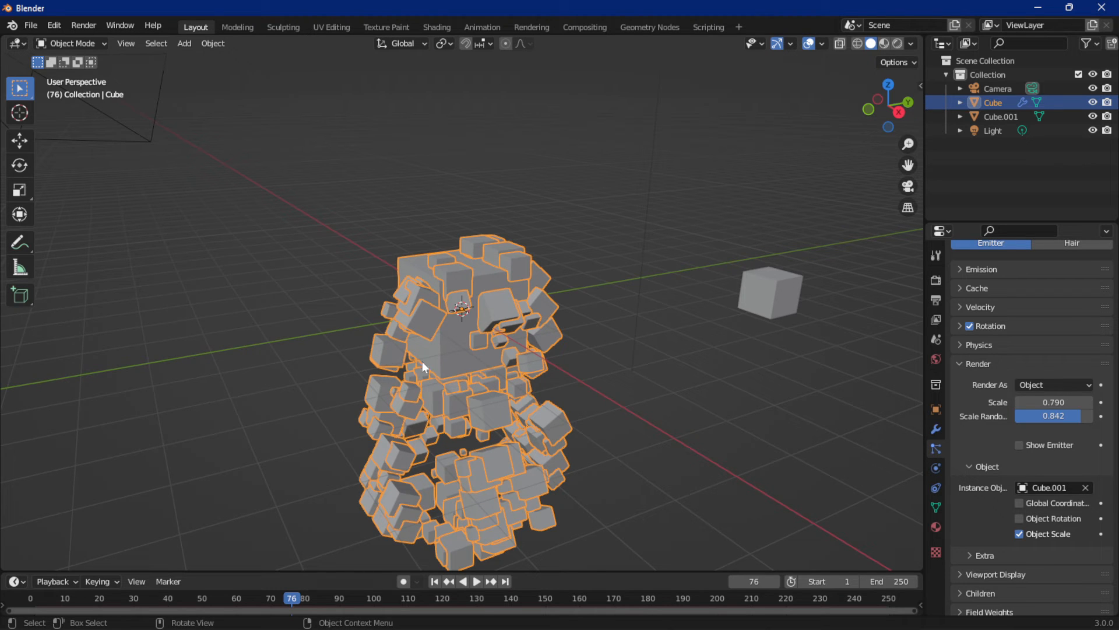
Rotate the small cube freely so that it sits tilted
click(776, 308)
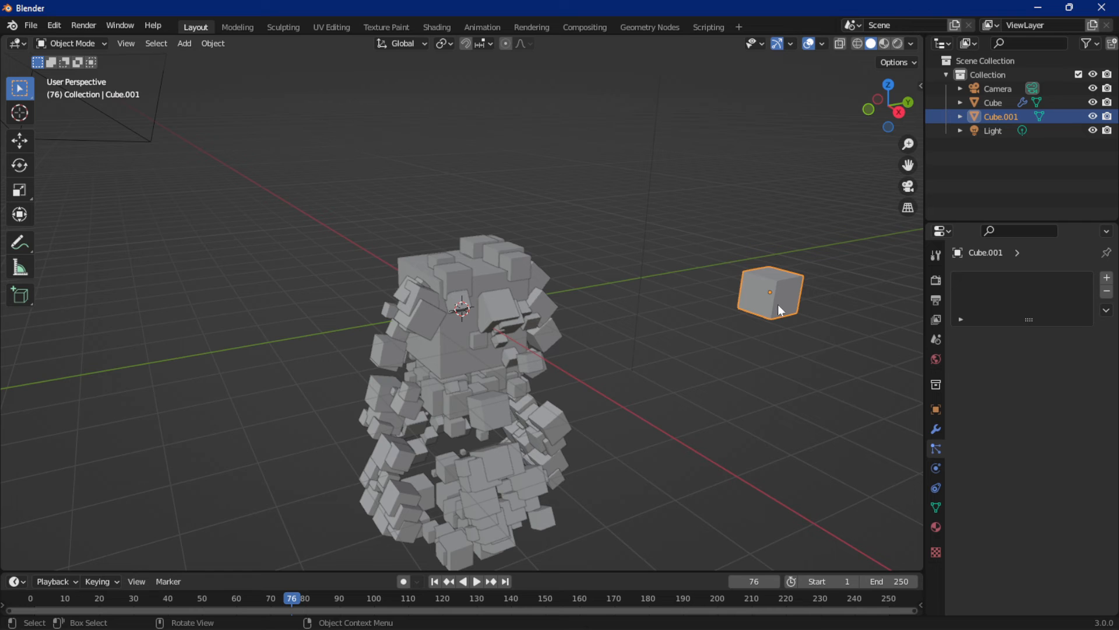
key(r)
click(782, 332)
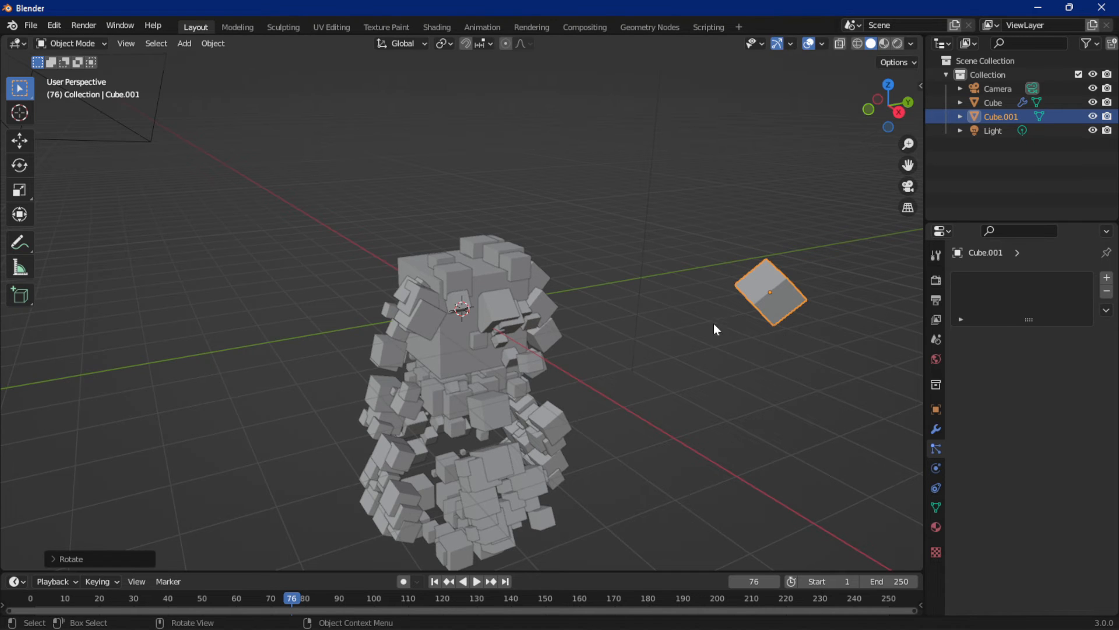
Enable Object Rotation and turn off Rotation for the large cube's particles, then replay the animation from the first frame
click(423, 314)
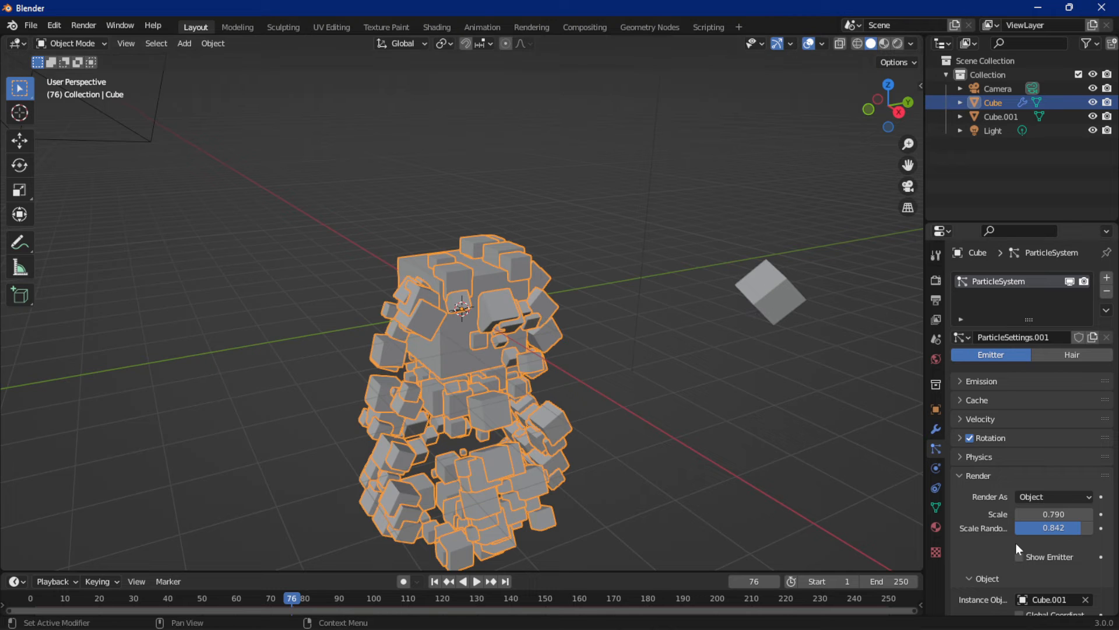
scroll(1015, 536, down, 4)
scroll(1038, 494, down, 1)
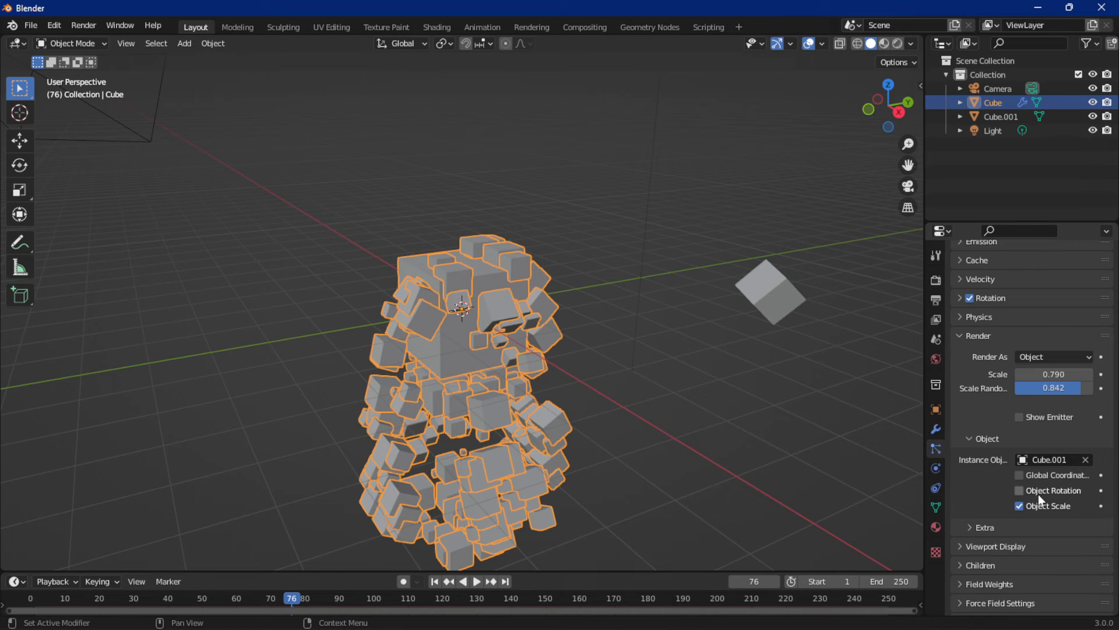
click(1020, 491)
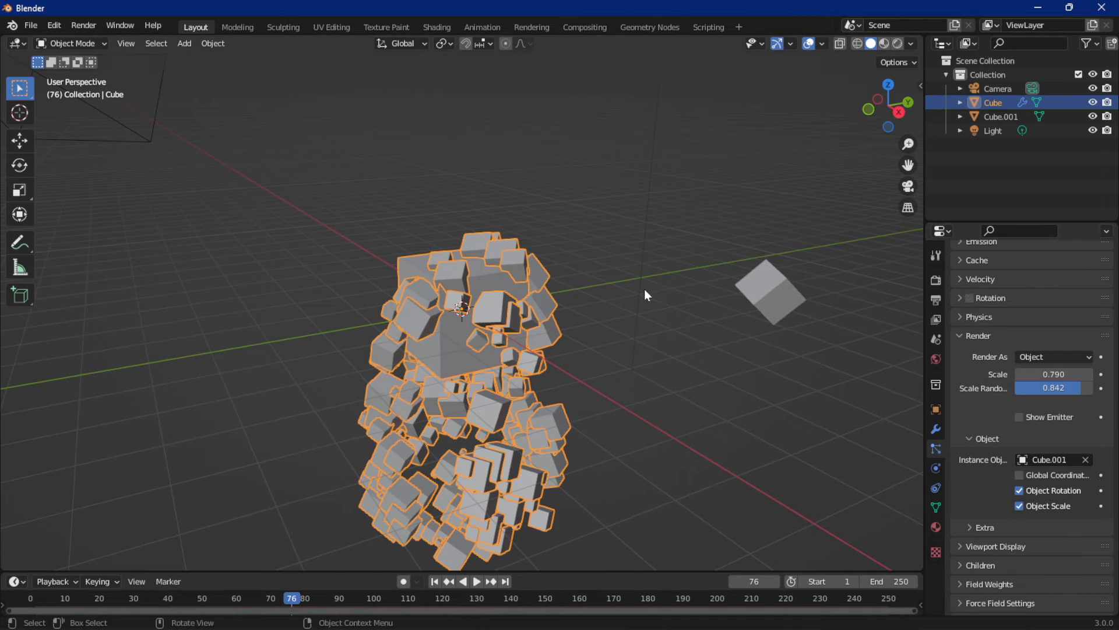
key(space)
key(space)
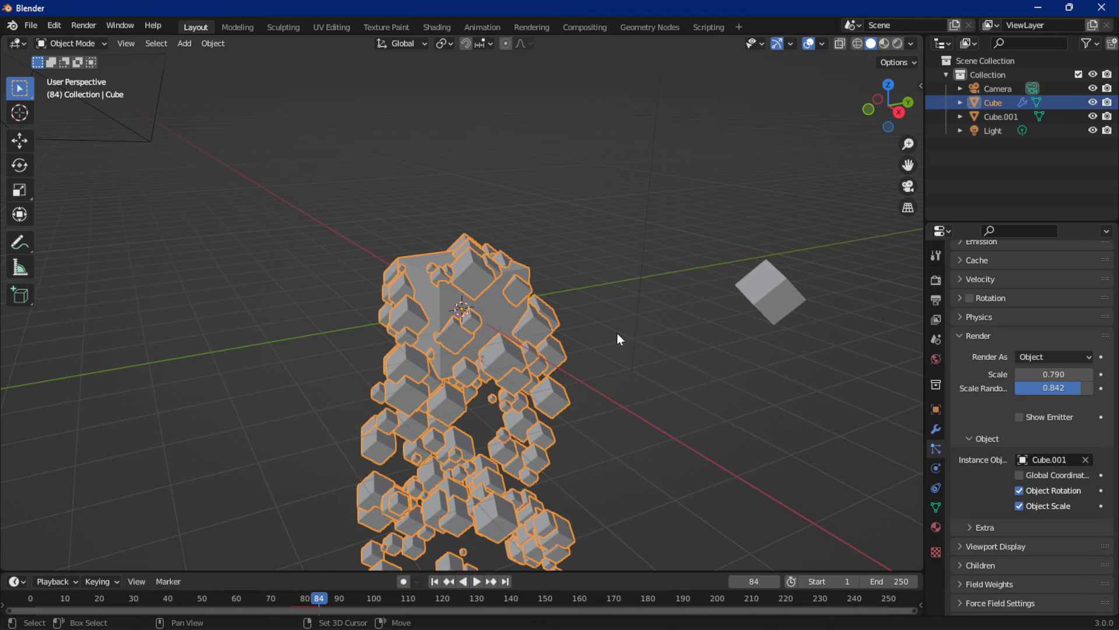
key(shift+Left)
key(space)
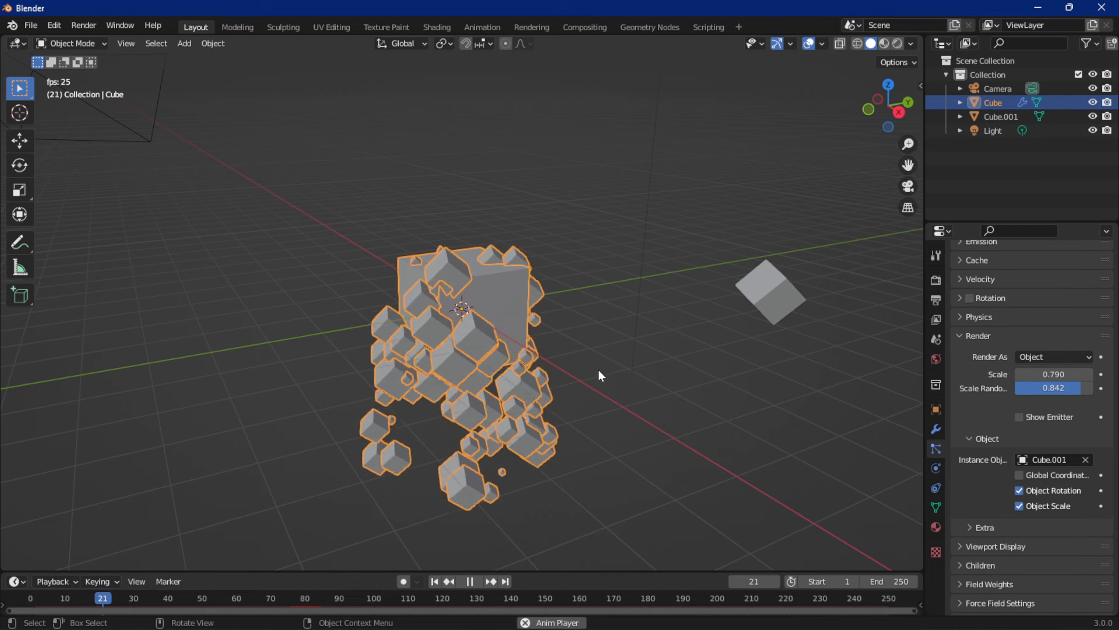
Stop the animation at about frame 23 and rotate the small cube freely to a new orientation
click(547, 348)
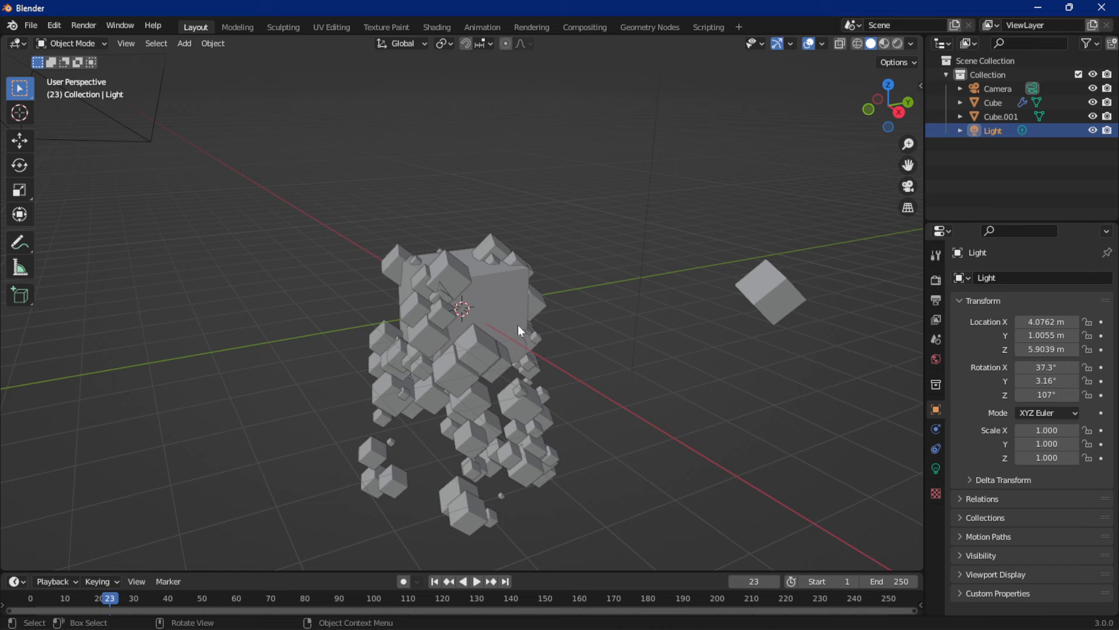
click(768, 287)
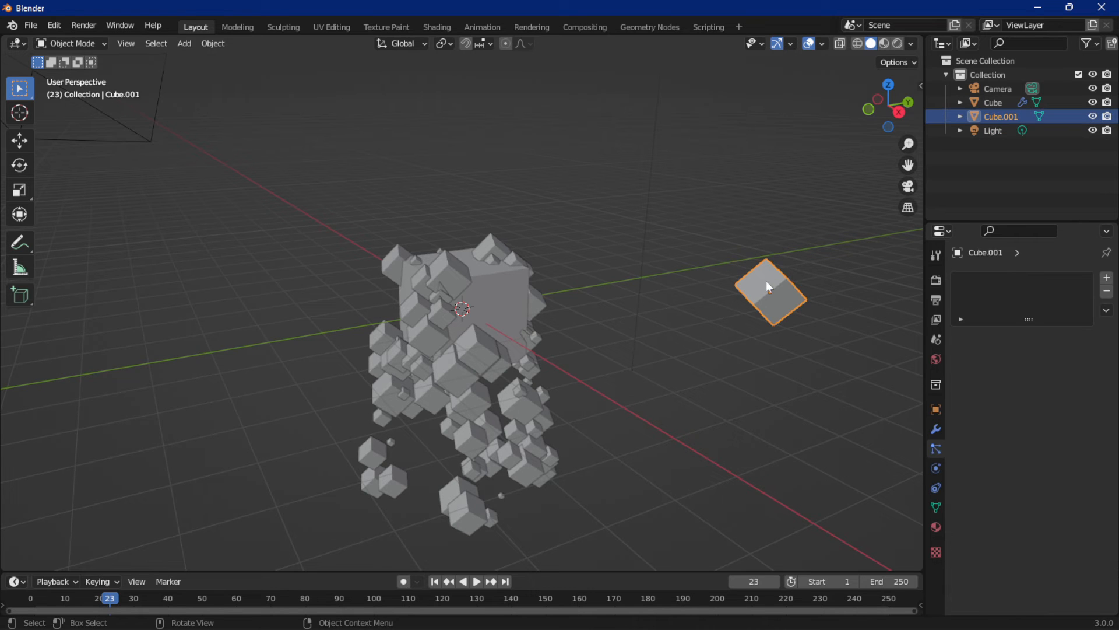
key(r)
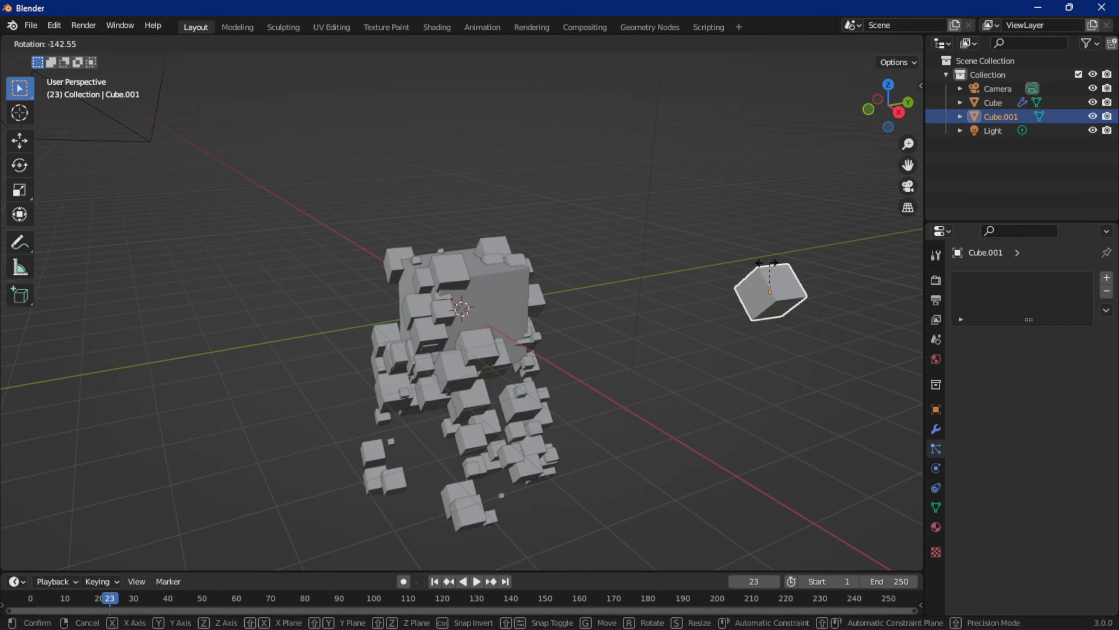
click(672, 303)
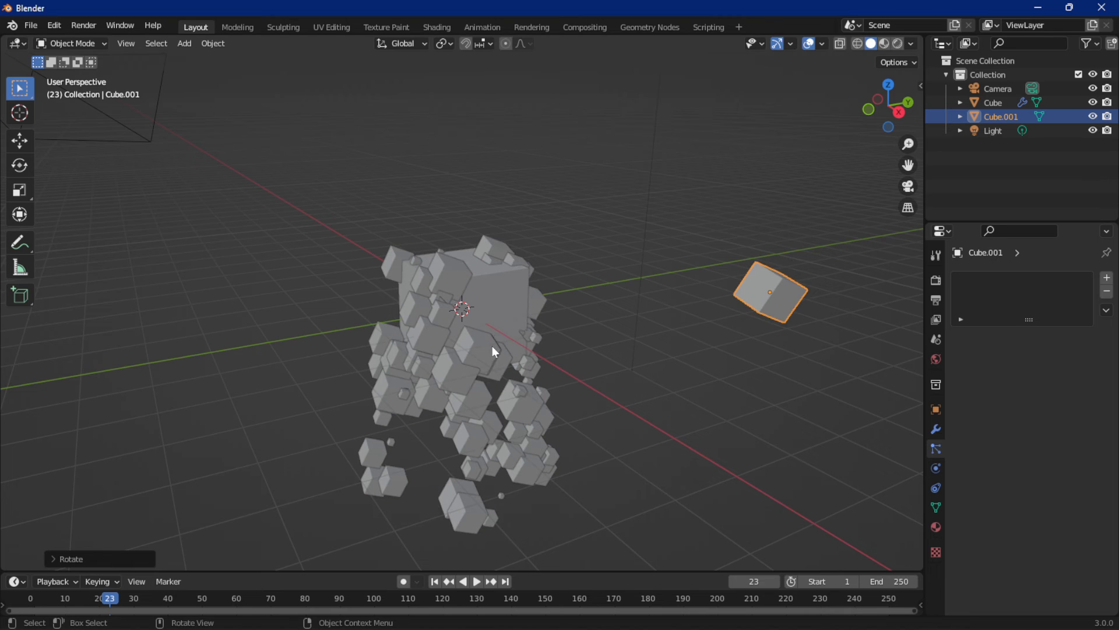
Turn Rotation back on for the large cube's particles and rotate the small cube freely to a new orientation
click(498, 324)
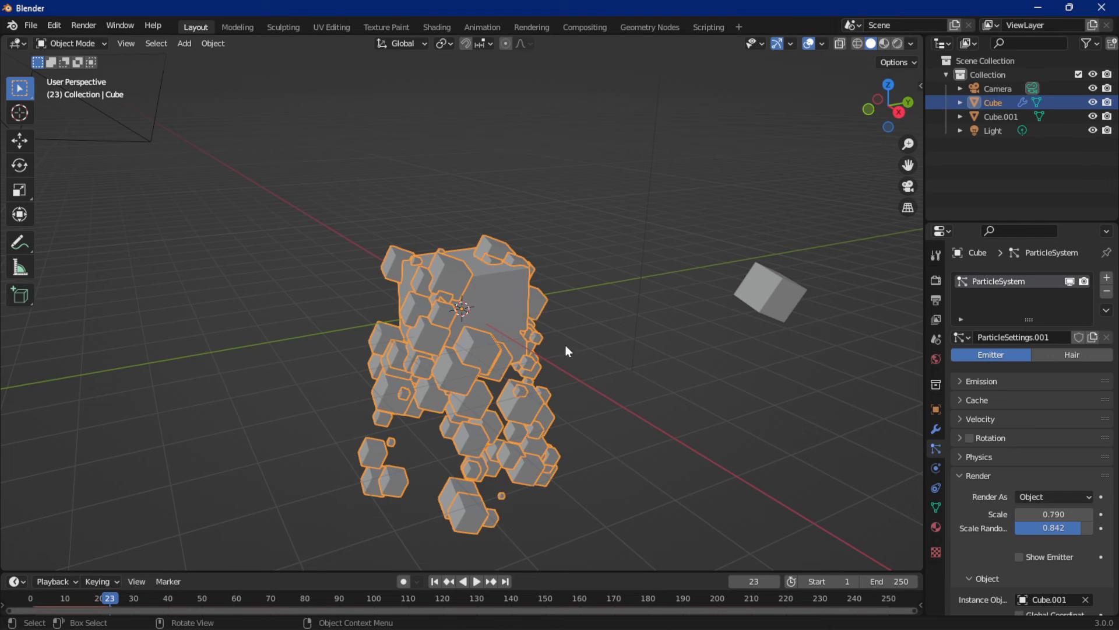
click(970, 437)
click(778, 302)
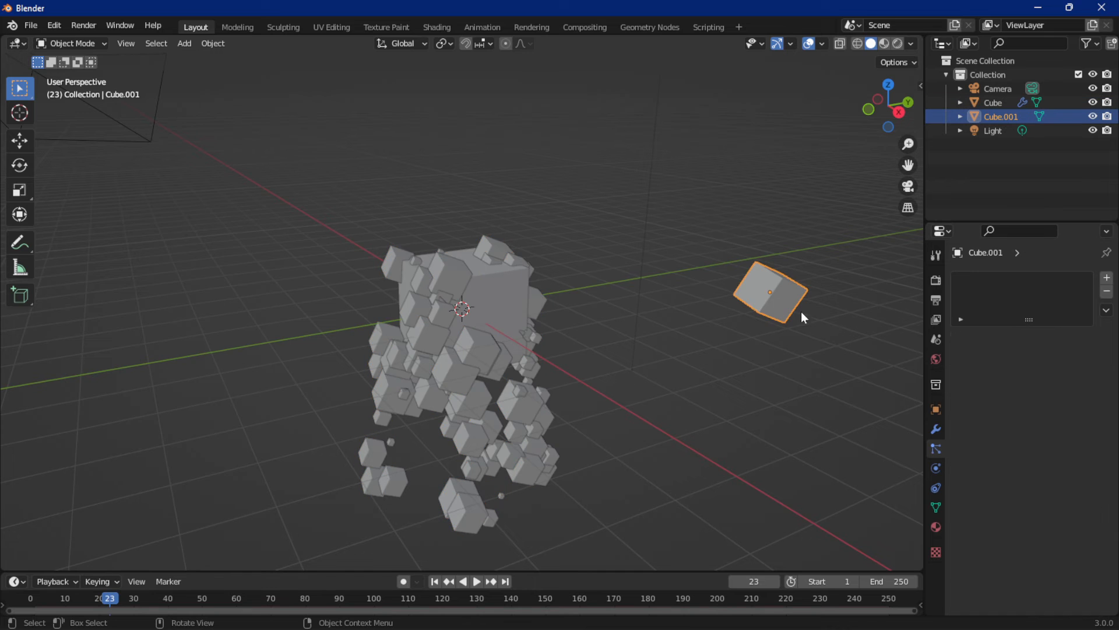
key(r)
click(824, 310)
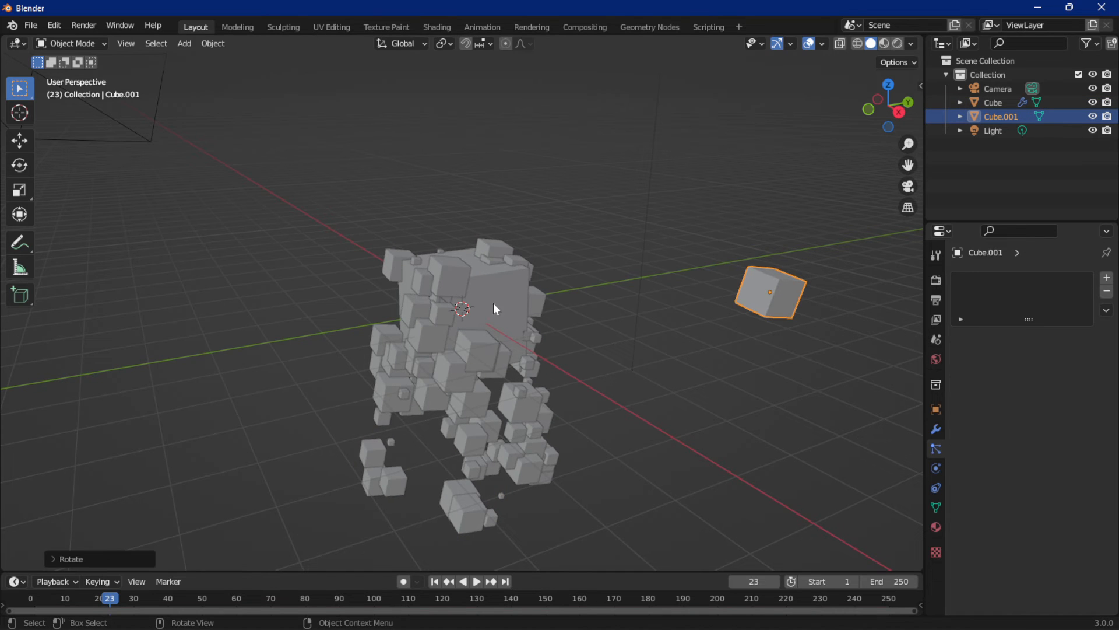
Enable Global Coordinates for the large cube's instanced particles and inspect their placement around the small cube
click(493, 304)
scroll(979, 437, down, 6)
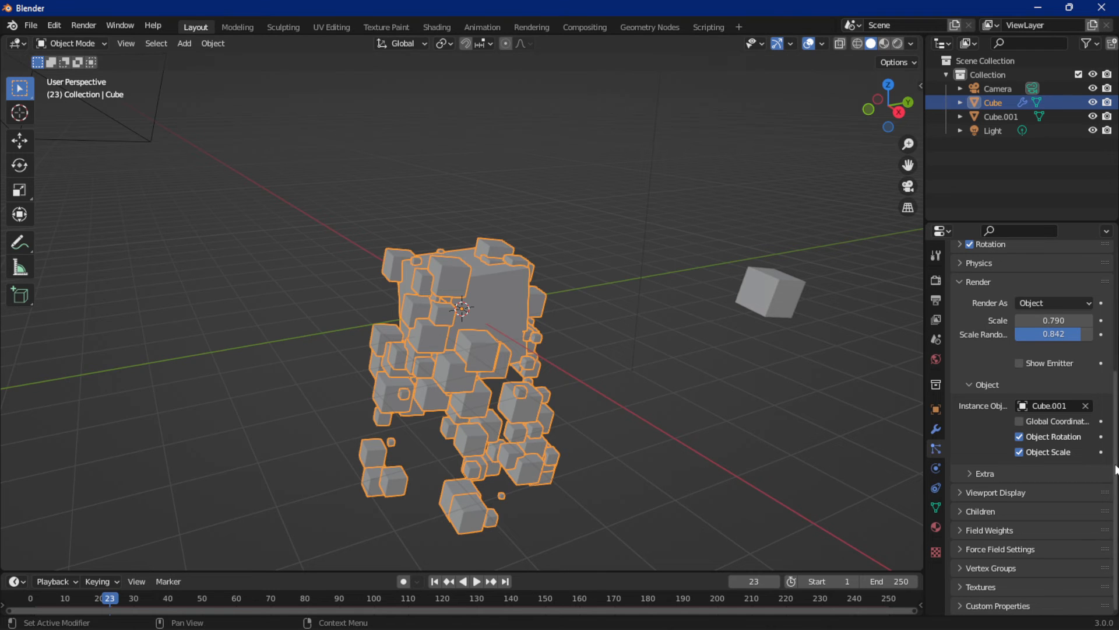
click(1019, 421)
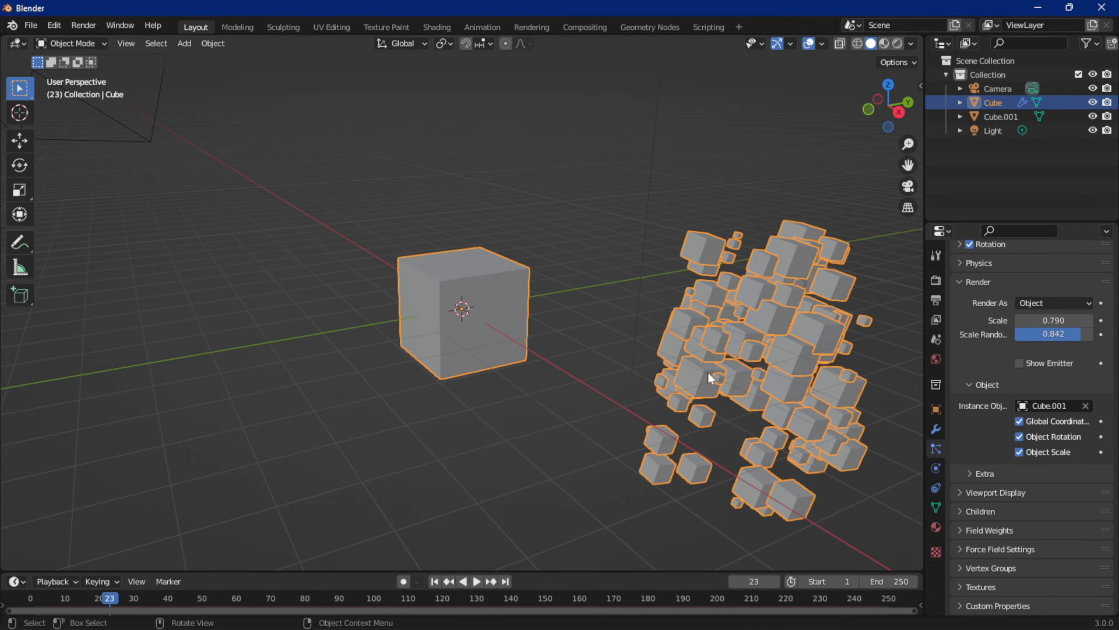
scroll(808, 376, down, 3)
middle_drag(808, 377, 646, 351)
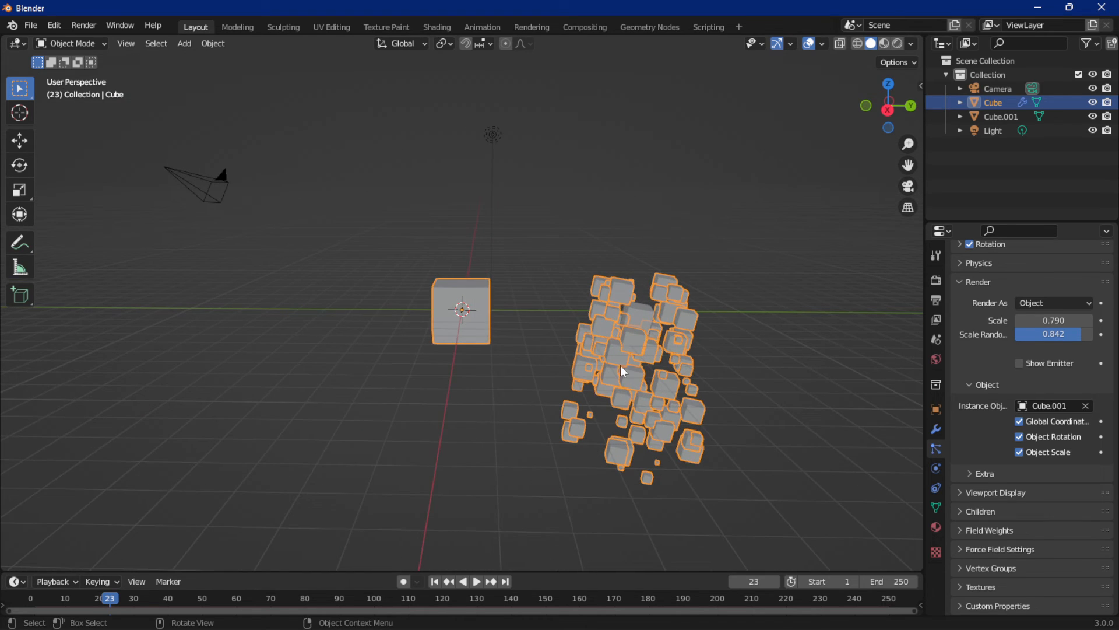
middle_drag(746, 389, 791, 380)
scroll(792, 380, up, 1)
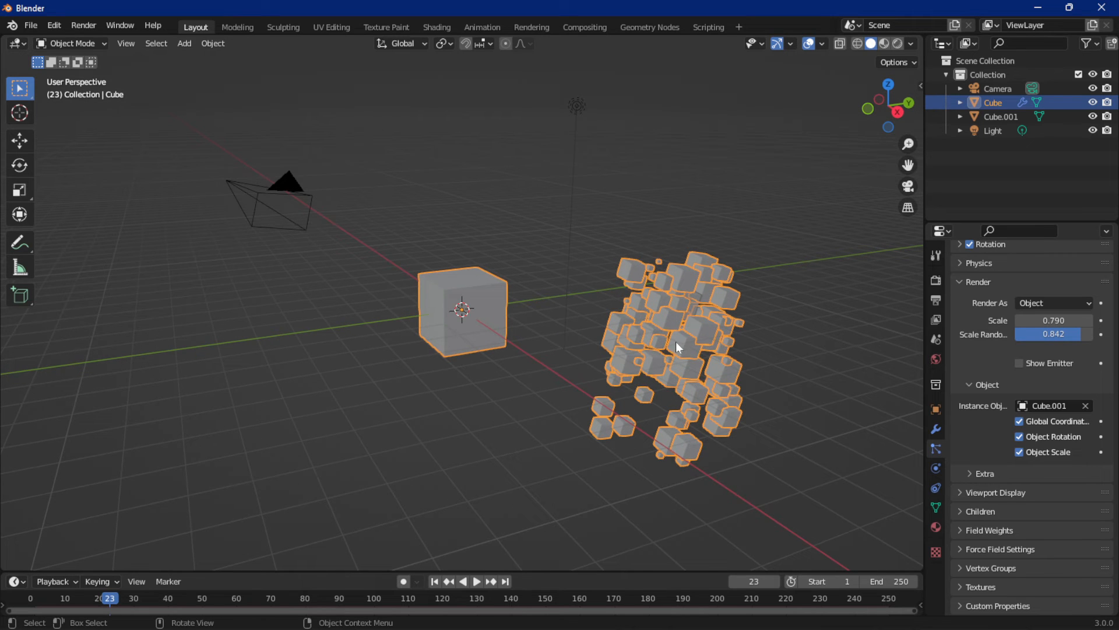
Scale the small cube up uniformly by about 1.2
click(991, 116)
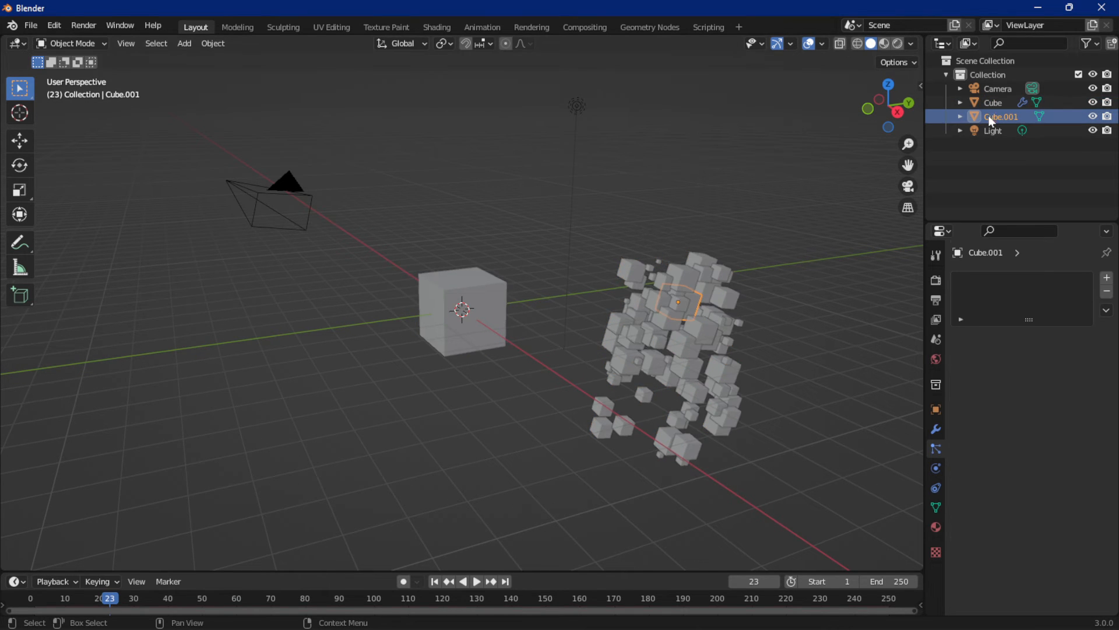
key(s)
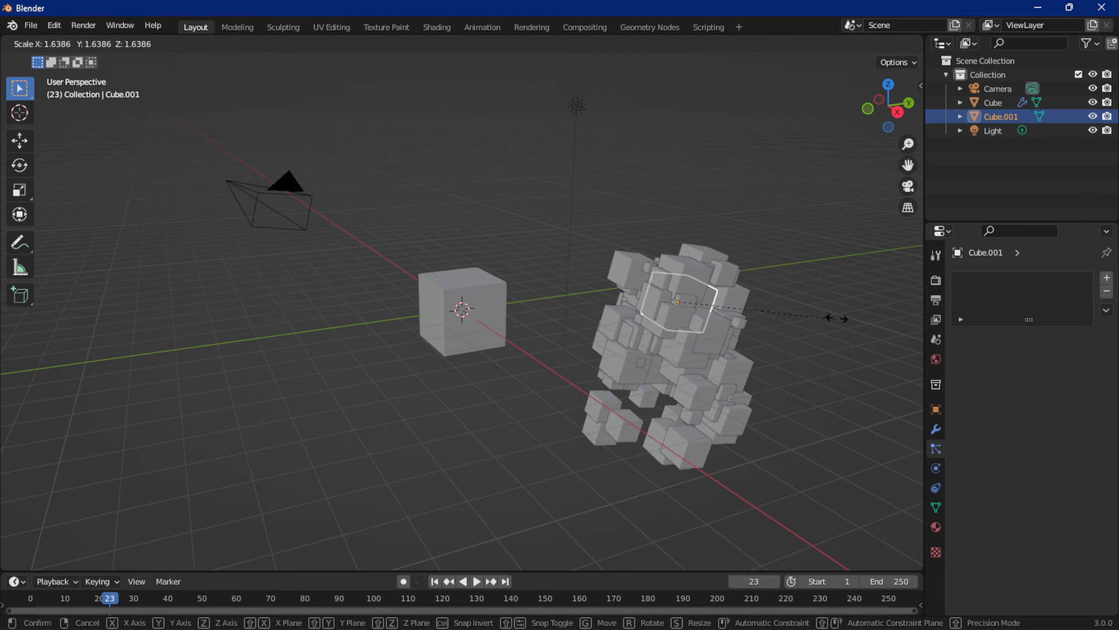
click(786, 313)
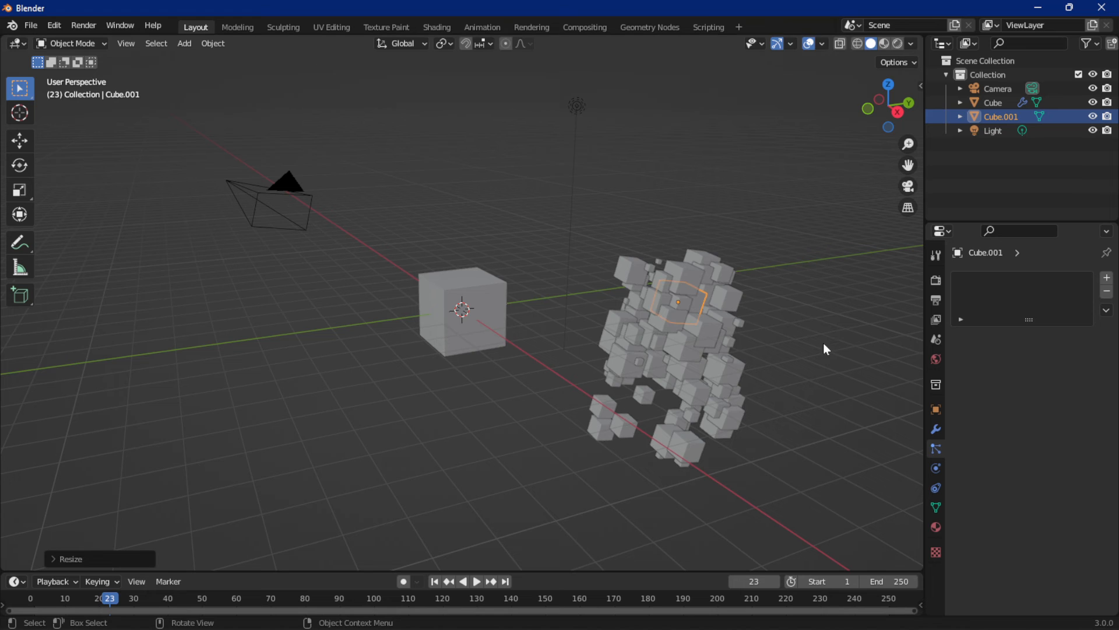
Turn off Global Coordinates for the large cube's instanced particles
click(488, 304)
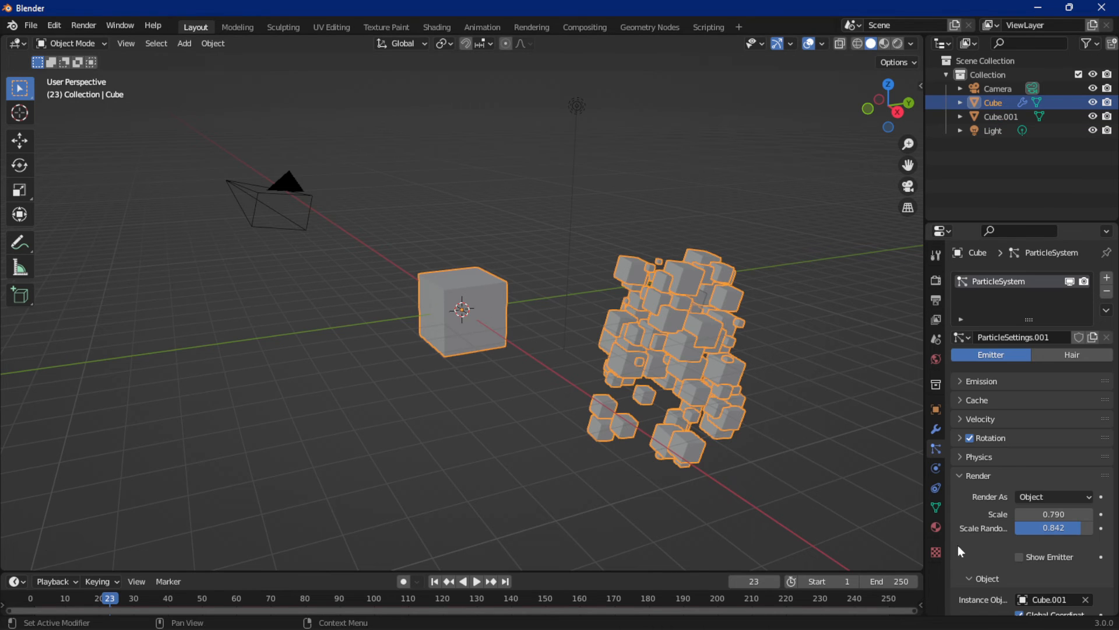
scroll(1012, 494, down, 3)
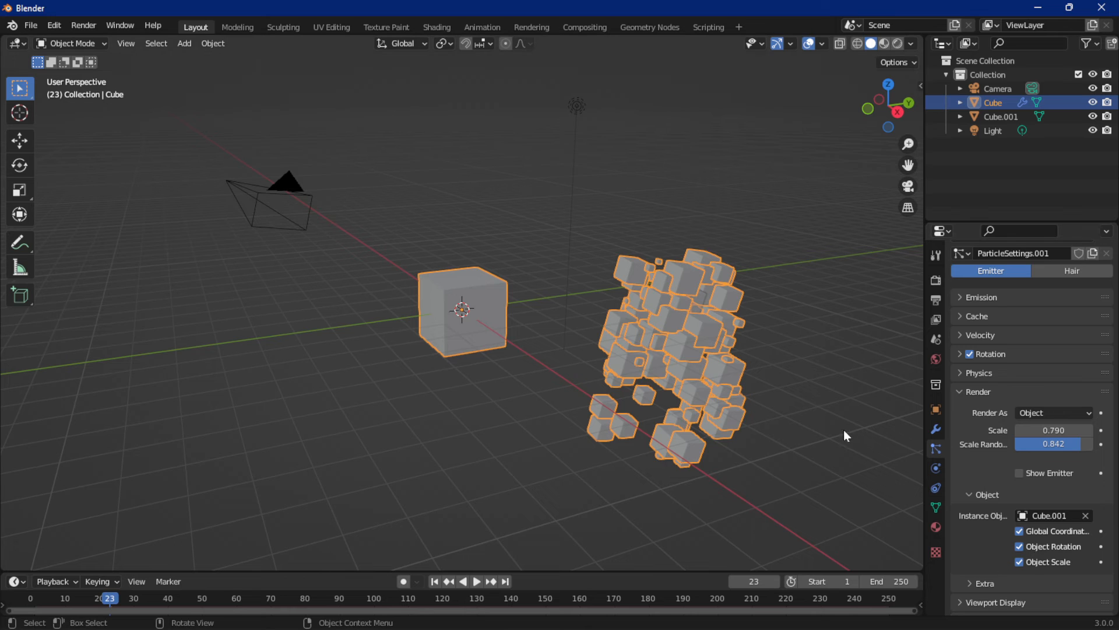
click(1020, 532)
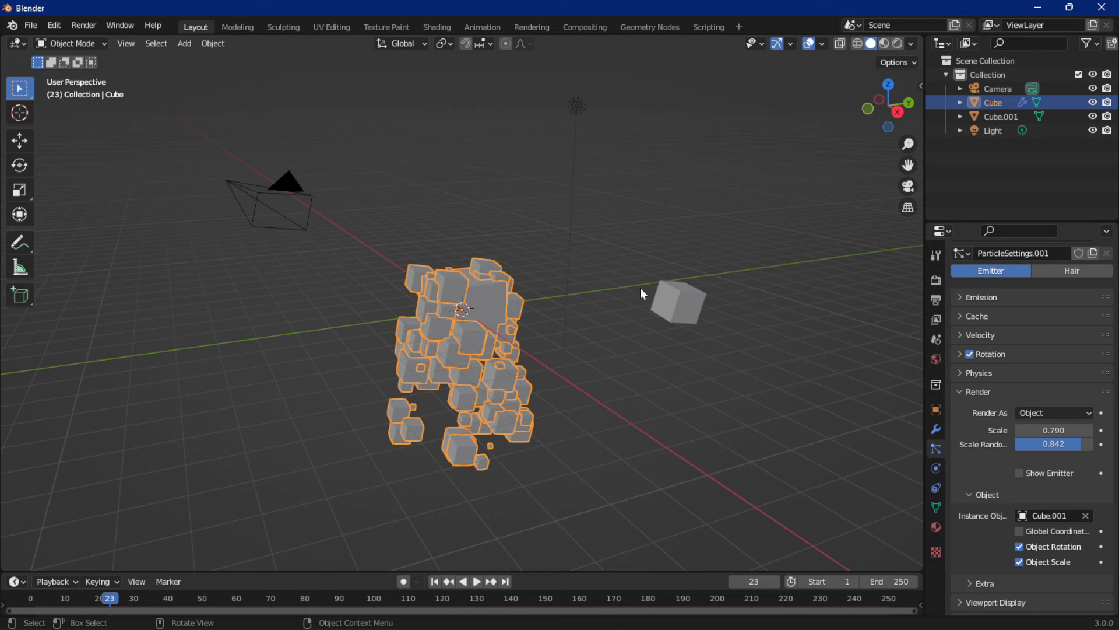
Enable Unborn in the particles' extra render options, then play the animation and return to the first frame
click(981, 581)
scroll(990, 568, down, 5)
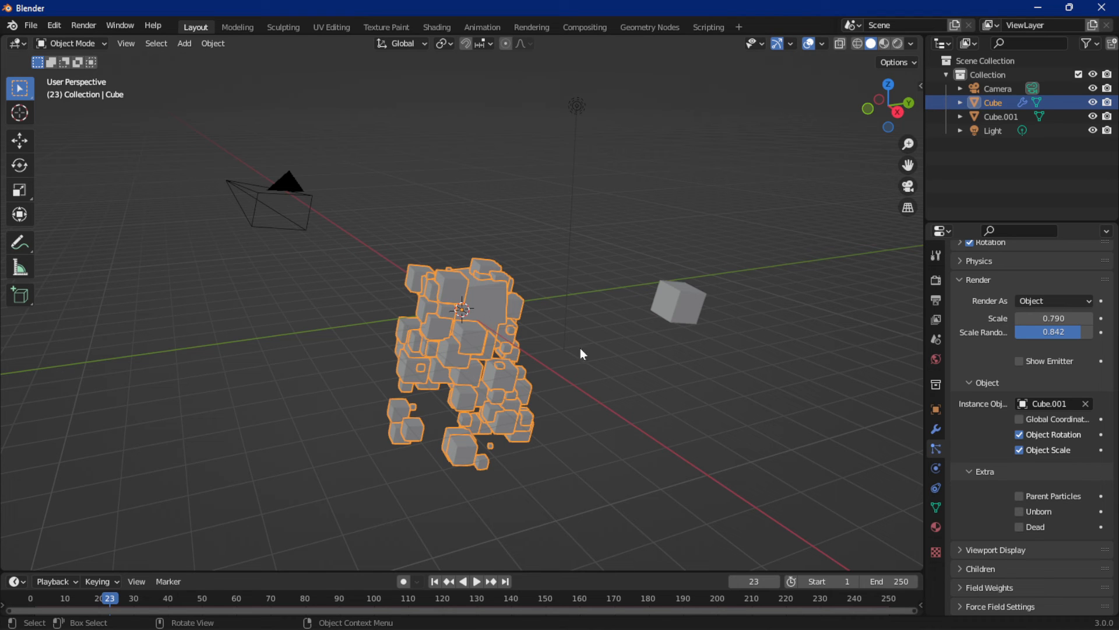
click(1019, 511)
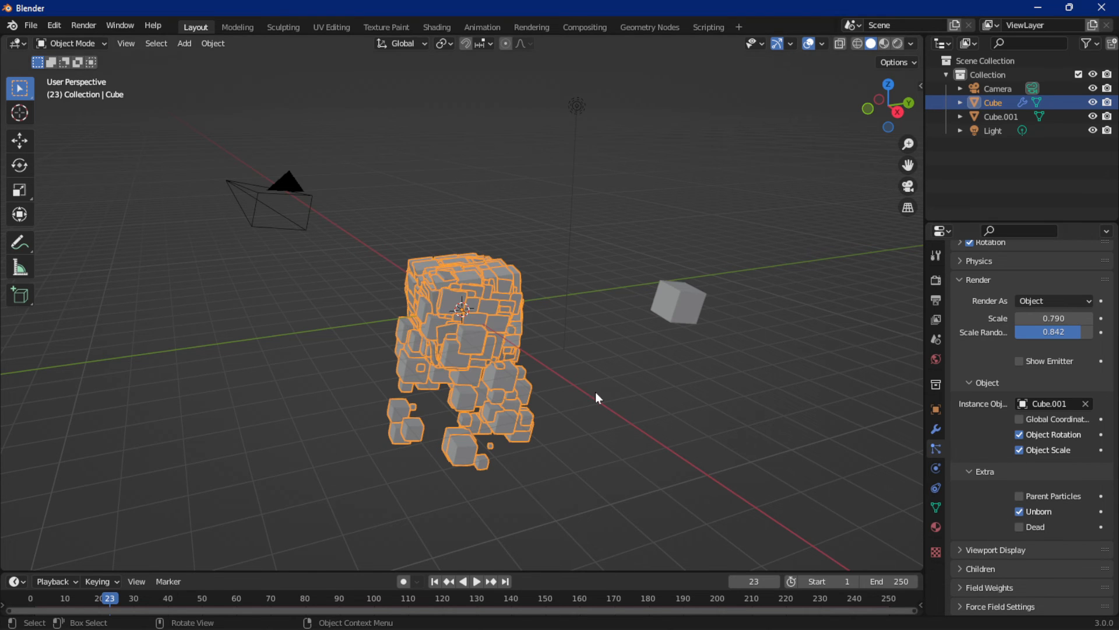
key(space)
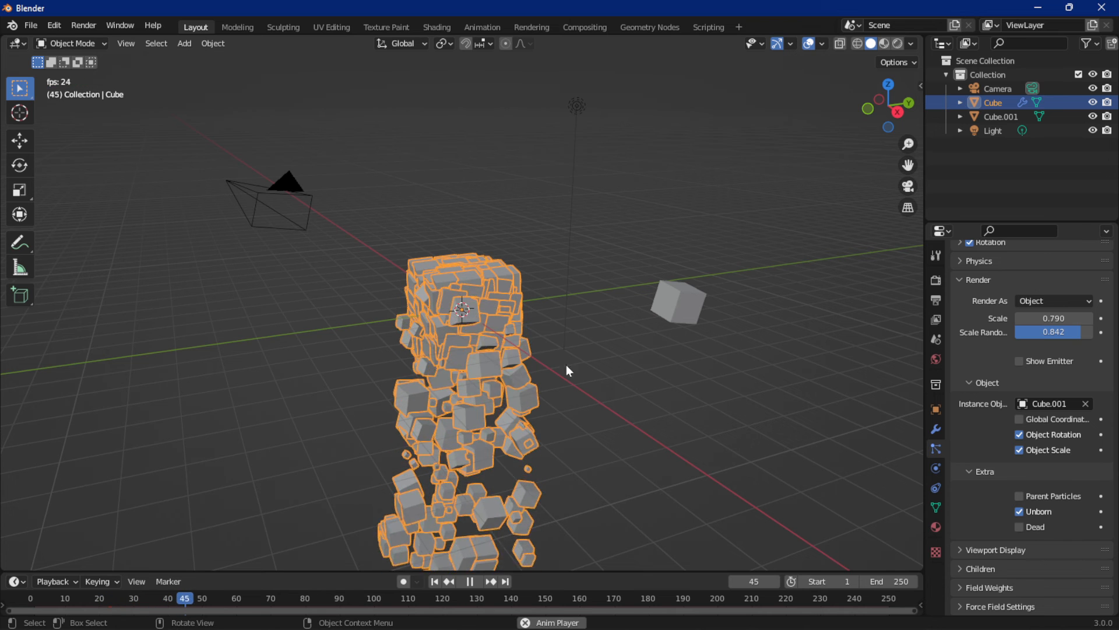
click(642, 356)
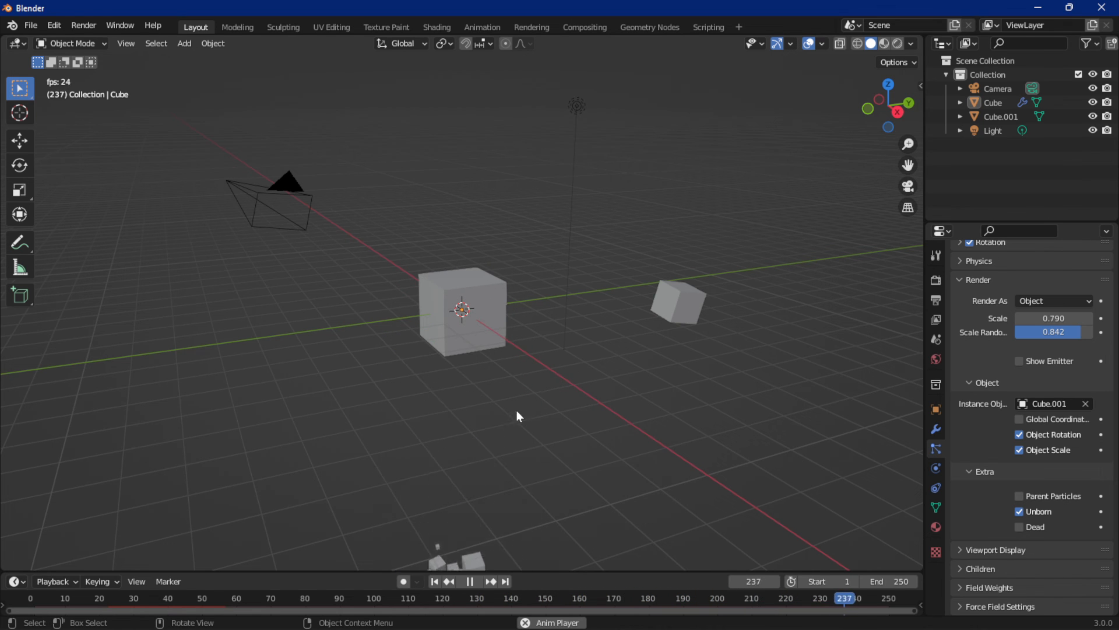
key(space)
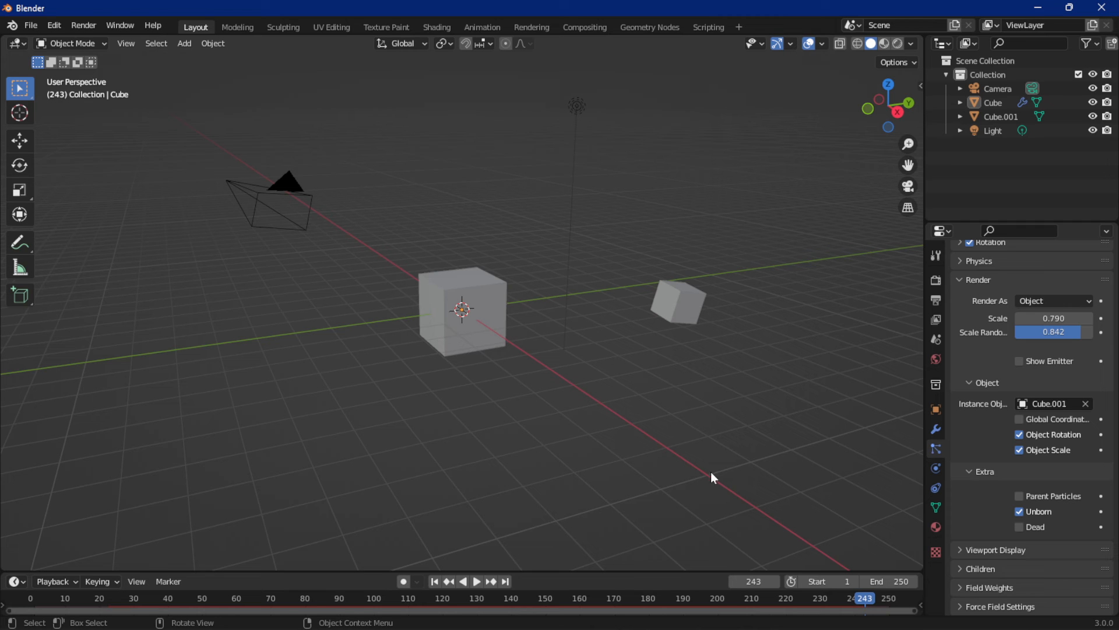
key(shift+Left)
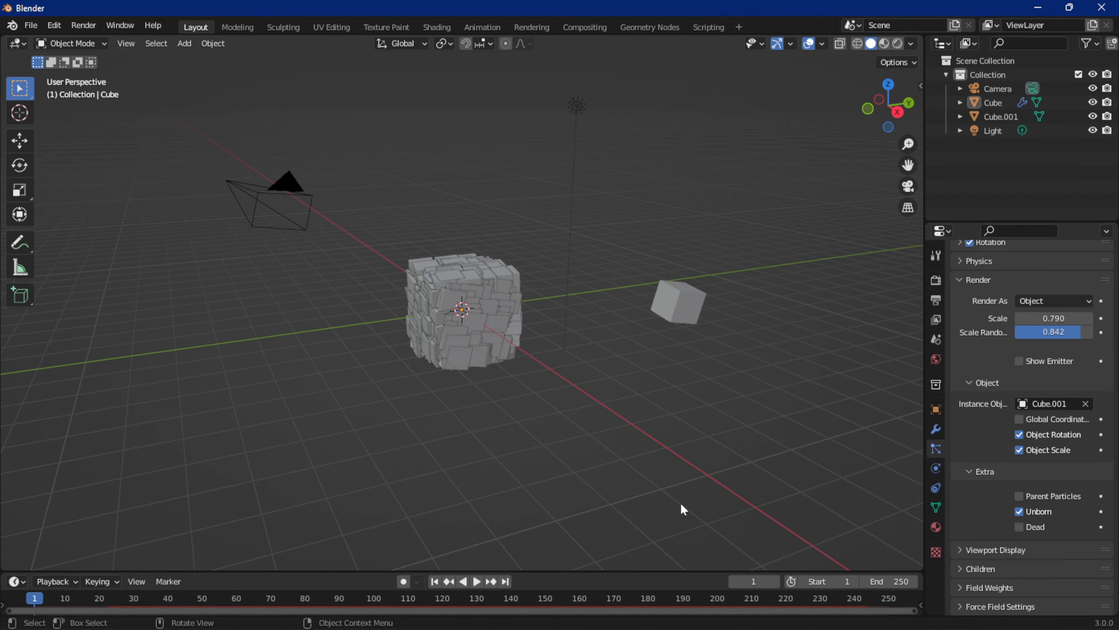
Play the animation from the first frame and stop it at about frame 17
middle_drag(656, 415, 671, 315)
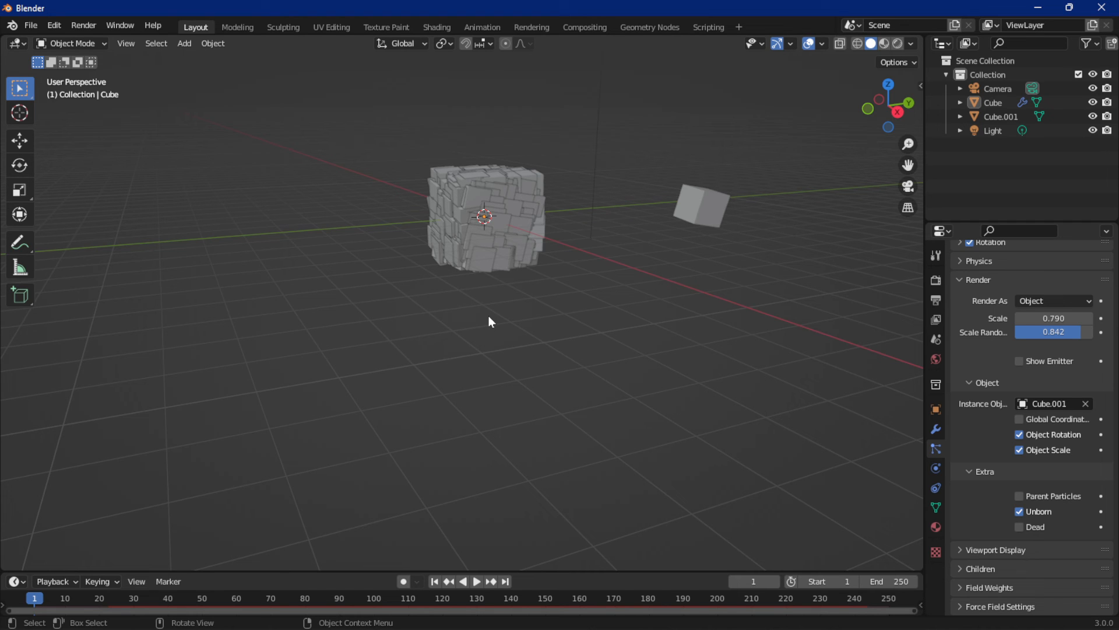
key(space)
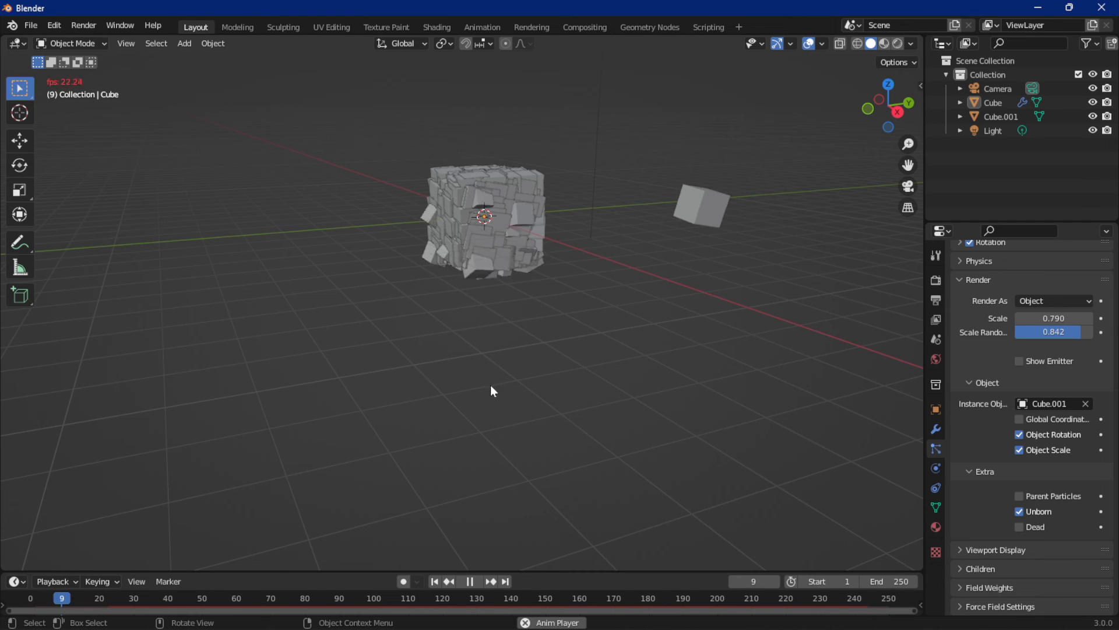
scroll(1001, 334, up, 8)
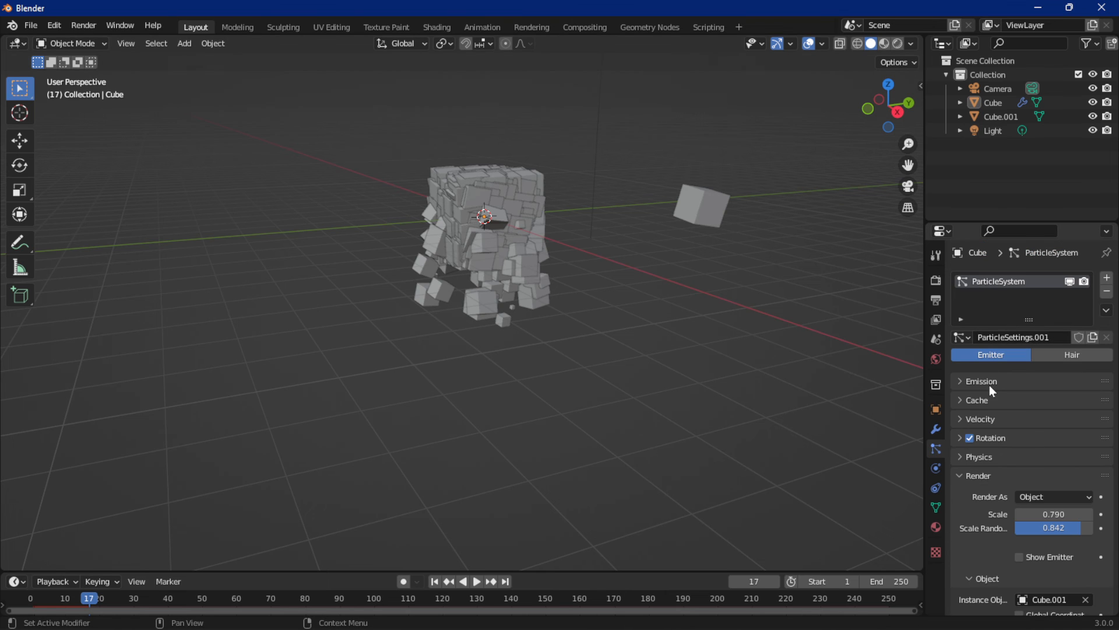
Set the particle emission lifetime to 8.1 and play the animation to about frame 93
click(990, 384)
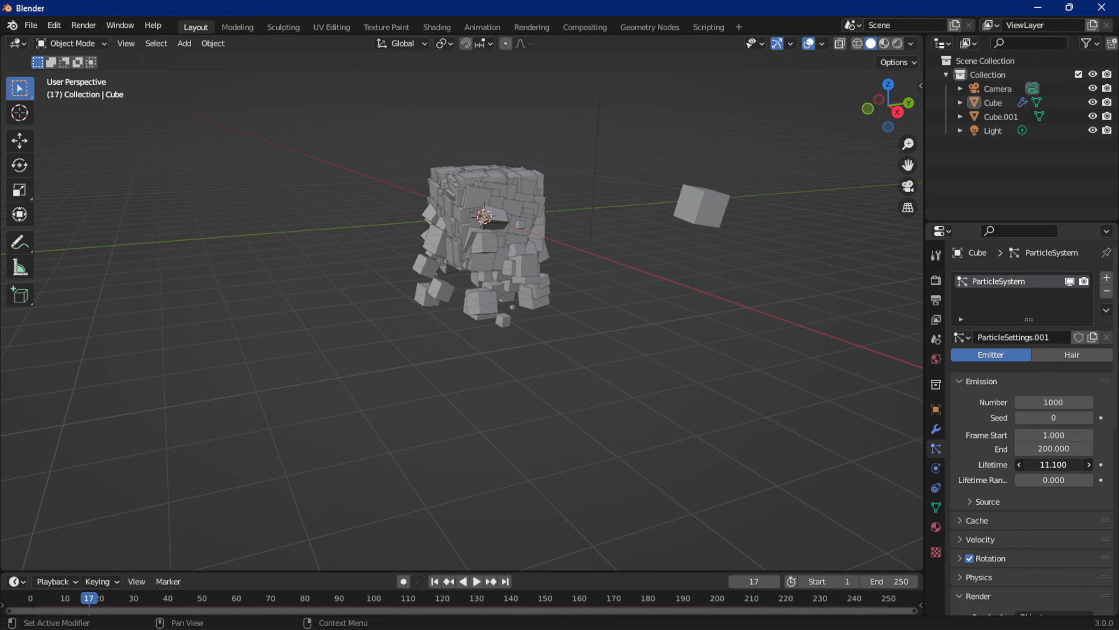
drag(1054, 465, 1038, 464)
key(space)
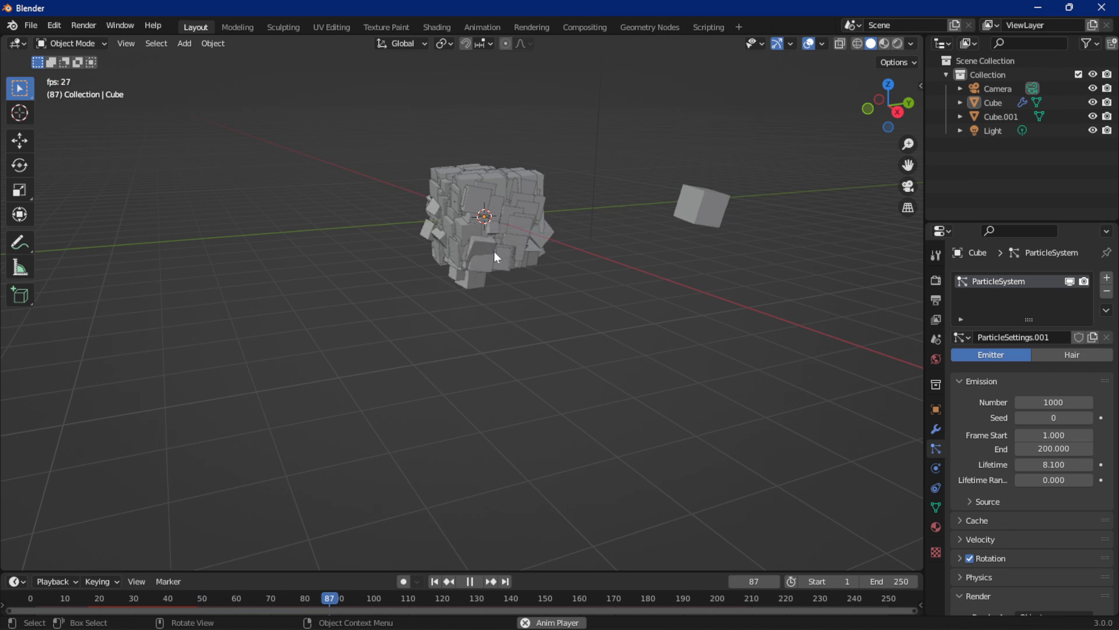
key(space)
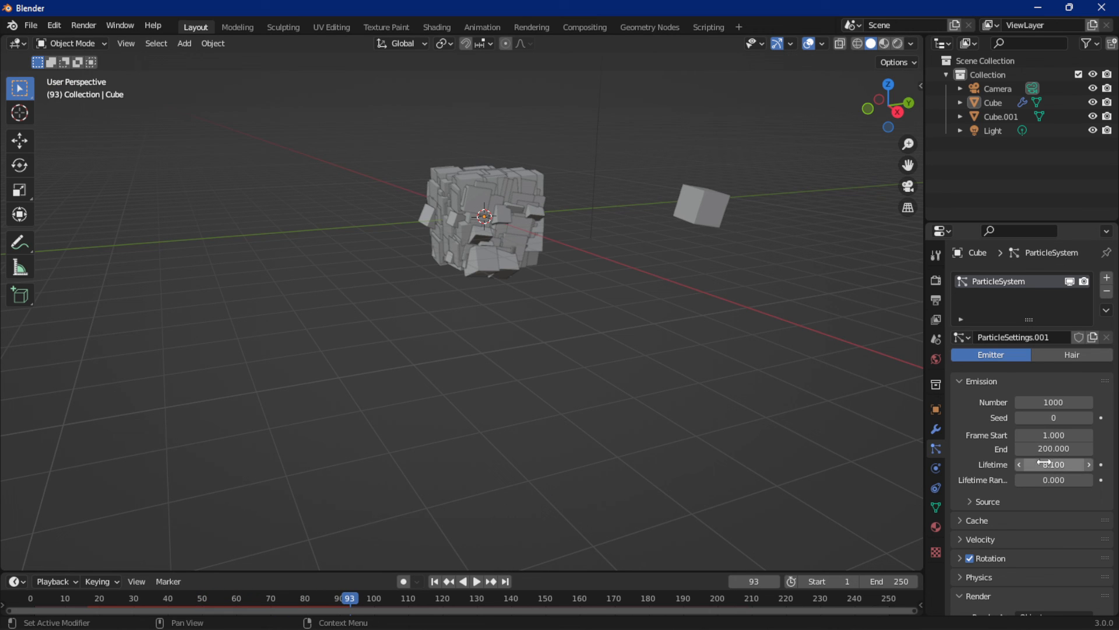
Set the particle lifetime to 23.1, play the animation and return to the first frame
drag(1044, 463, 1058, 464)
key(space)
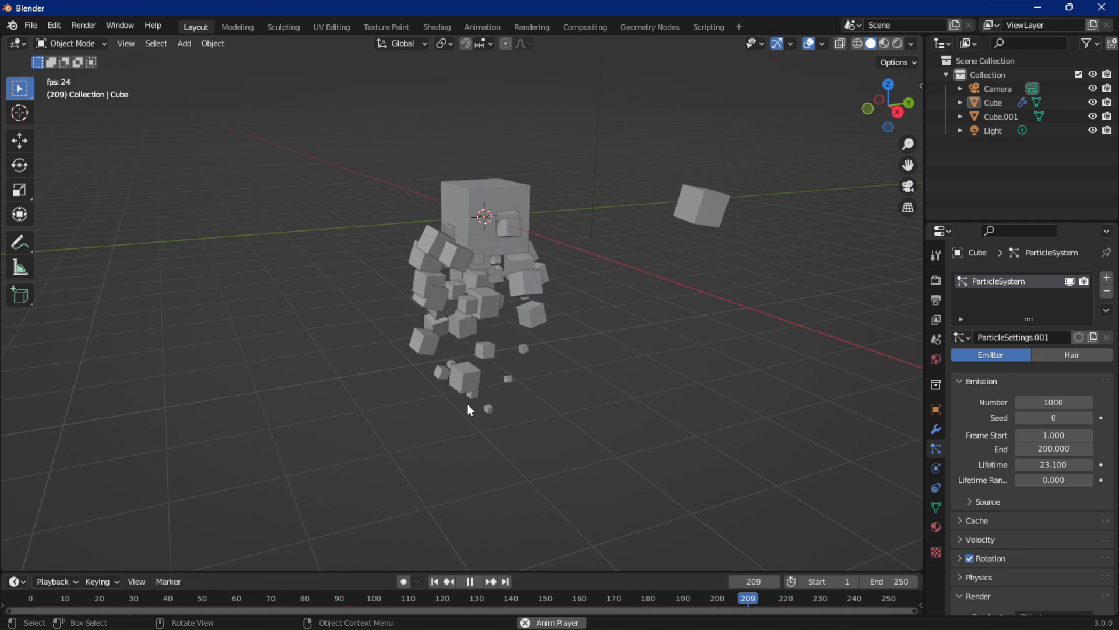
key(space)
key(shift+Left)
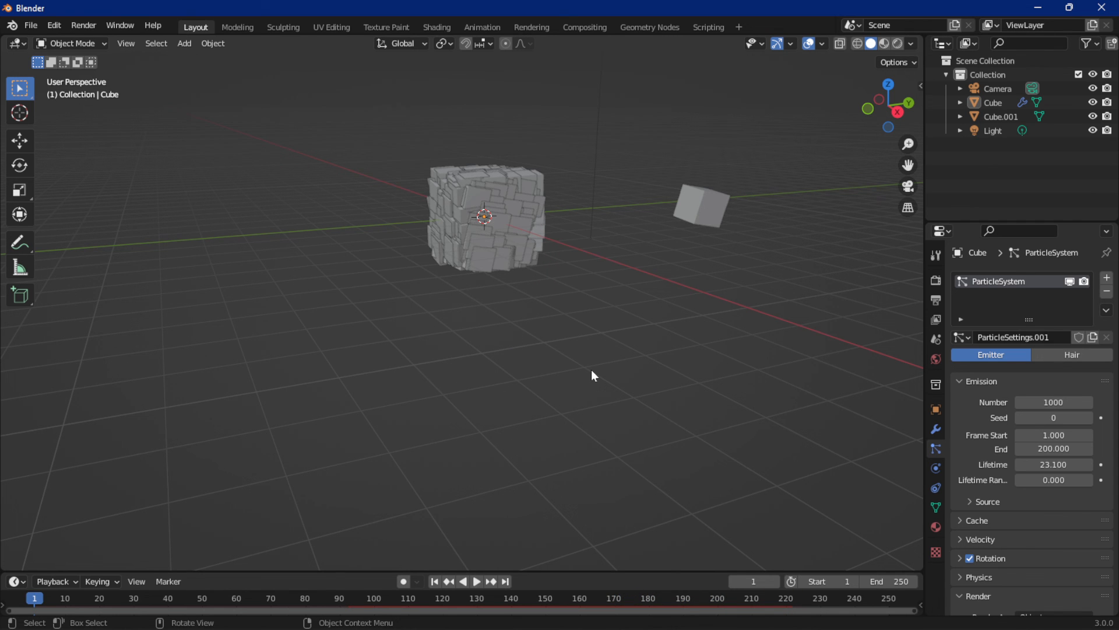
Enable Dead in the particles' extra render options, play the animation and return to the first frame
scroll(955, 443, down, 15)
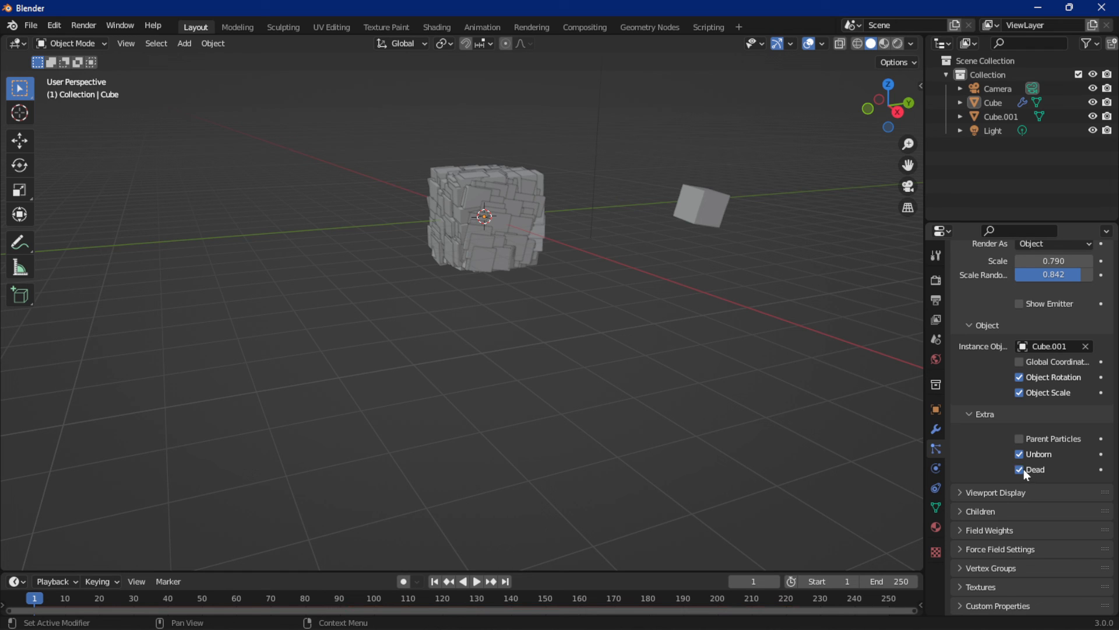
key(space)
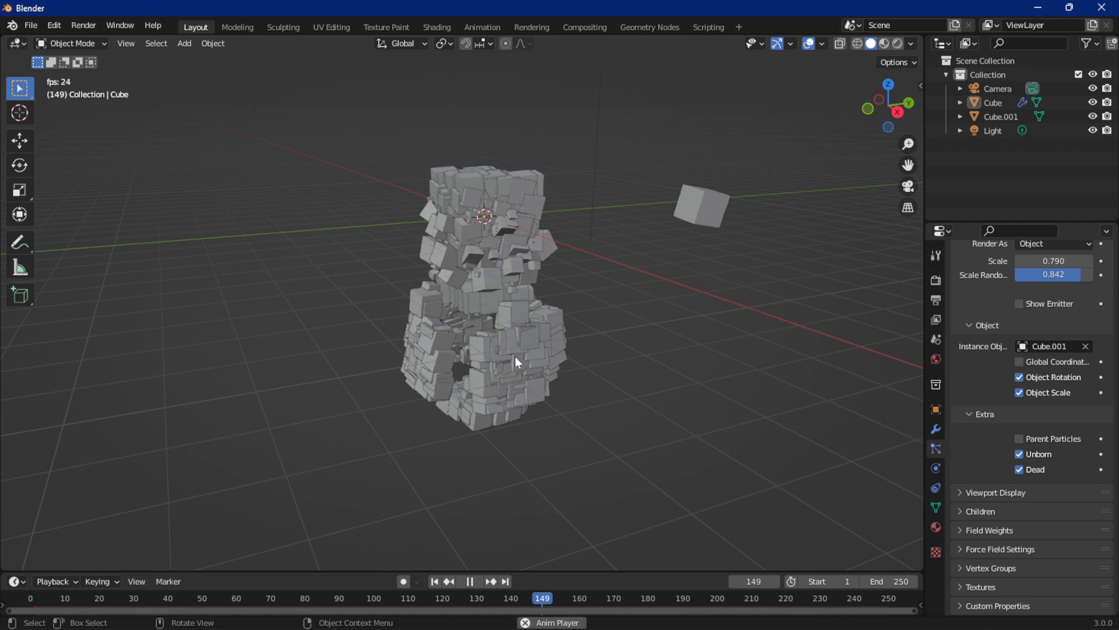
middle_drag(691, 359, 450, 363)
key(space)
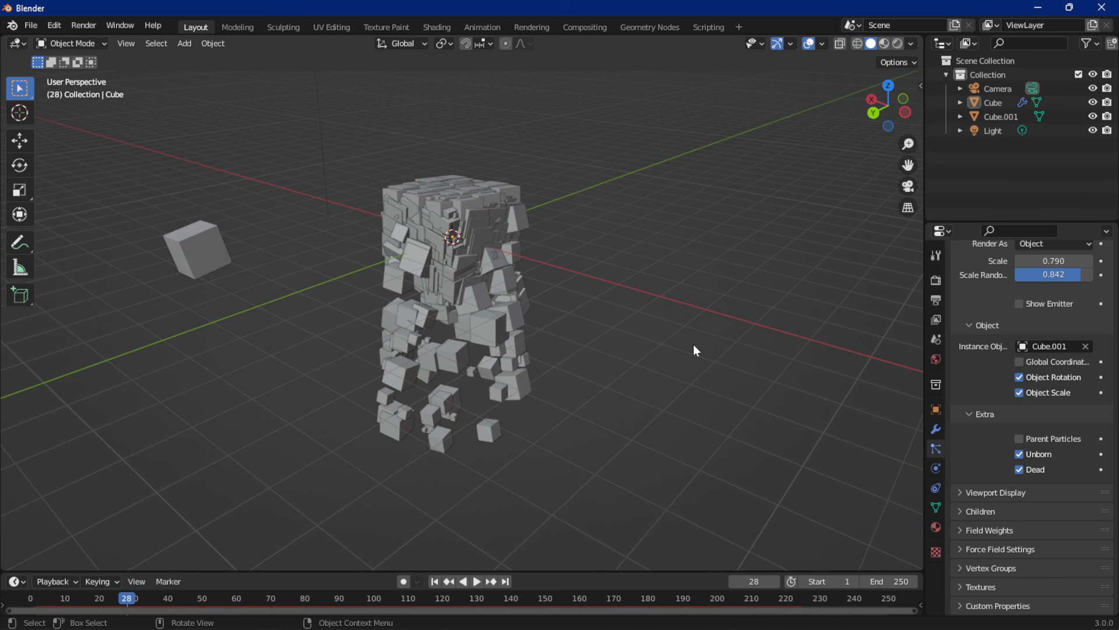
key(shift+Left)
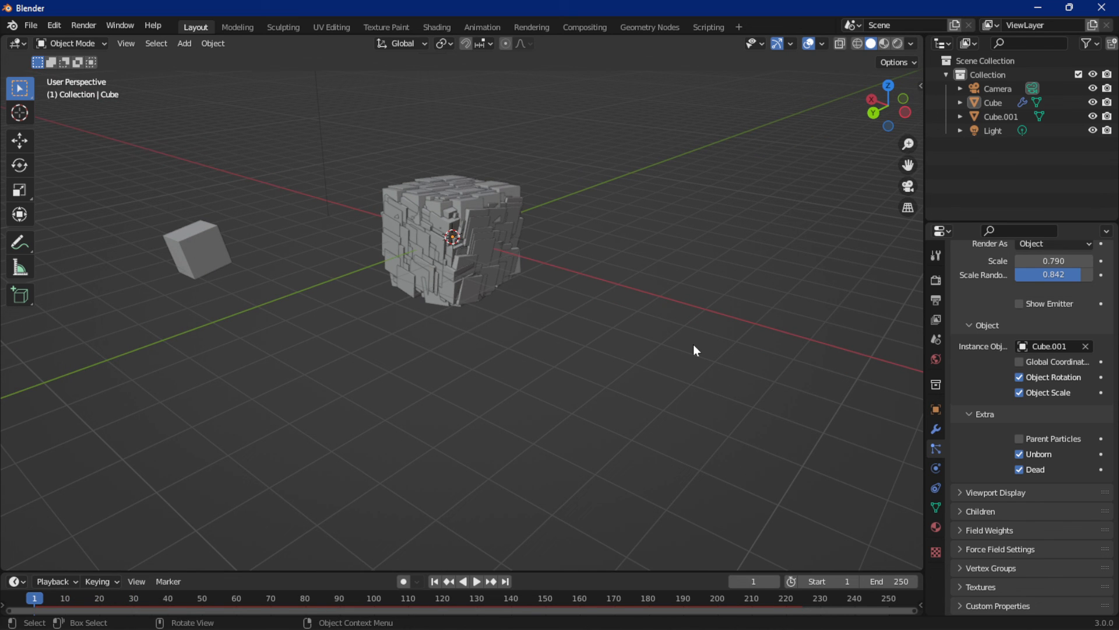
Open the Render As choices for the large cube's particle system
scroll(1052, 304, up, 2)
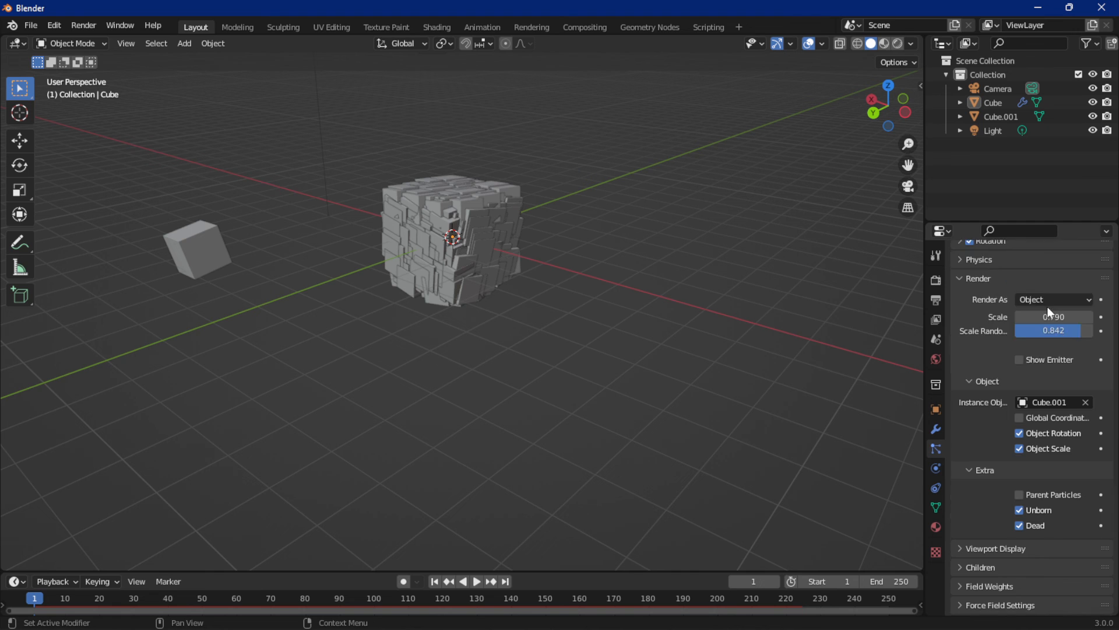
scroll(1049, 312, up, 1)
click(1045, 327)
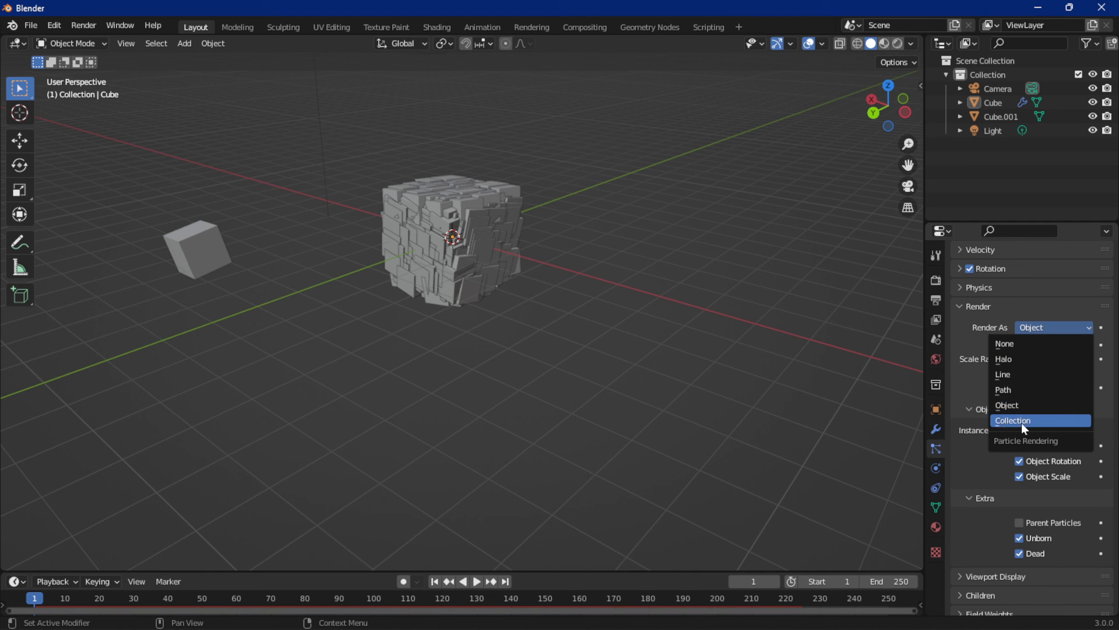